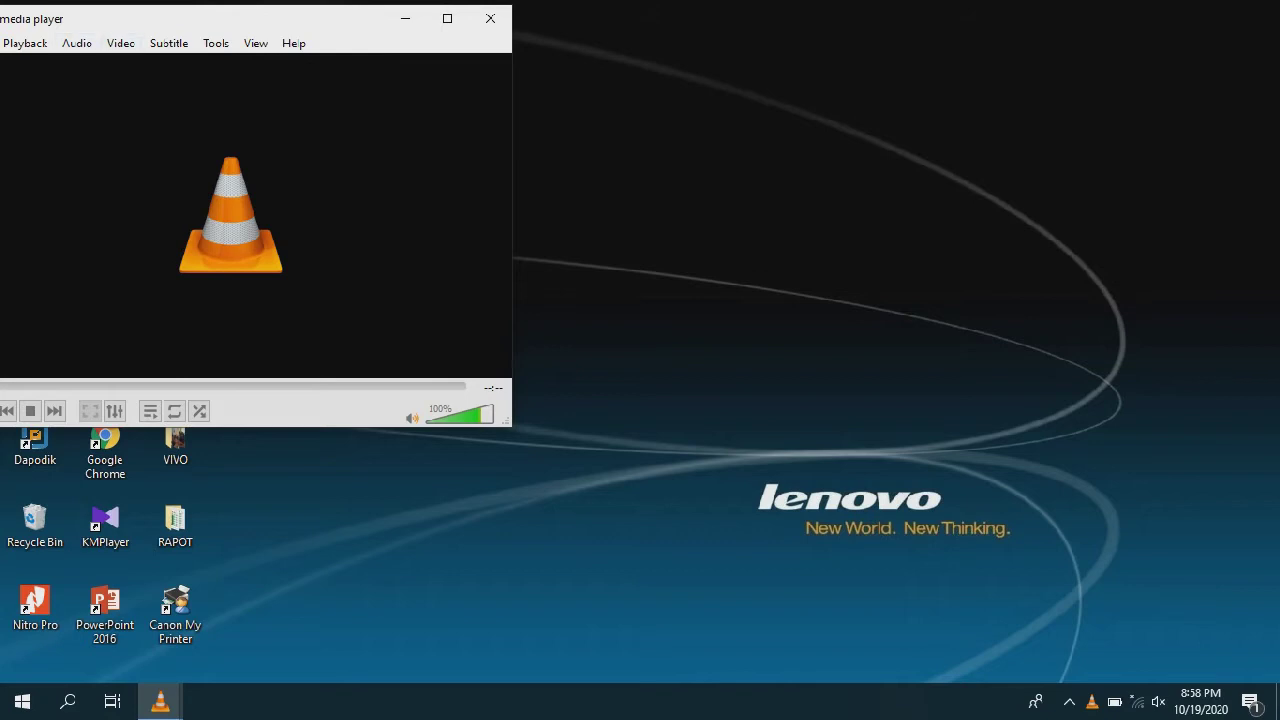
Move the VLC window fully into view, open a capture device source, and set its capture mode to Desktop.
{"action": "mouse_move", "coordinate": [200, 18]}
{"action": "left_mouse_down"}
{"action": "mouse_move", "coordinate": [313, 73]}
{"action": "mouse_move", "coordinate": [464, 38]}
{"action": "left_mouse_up"}
{"action": "key", "text": "alt+m"}
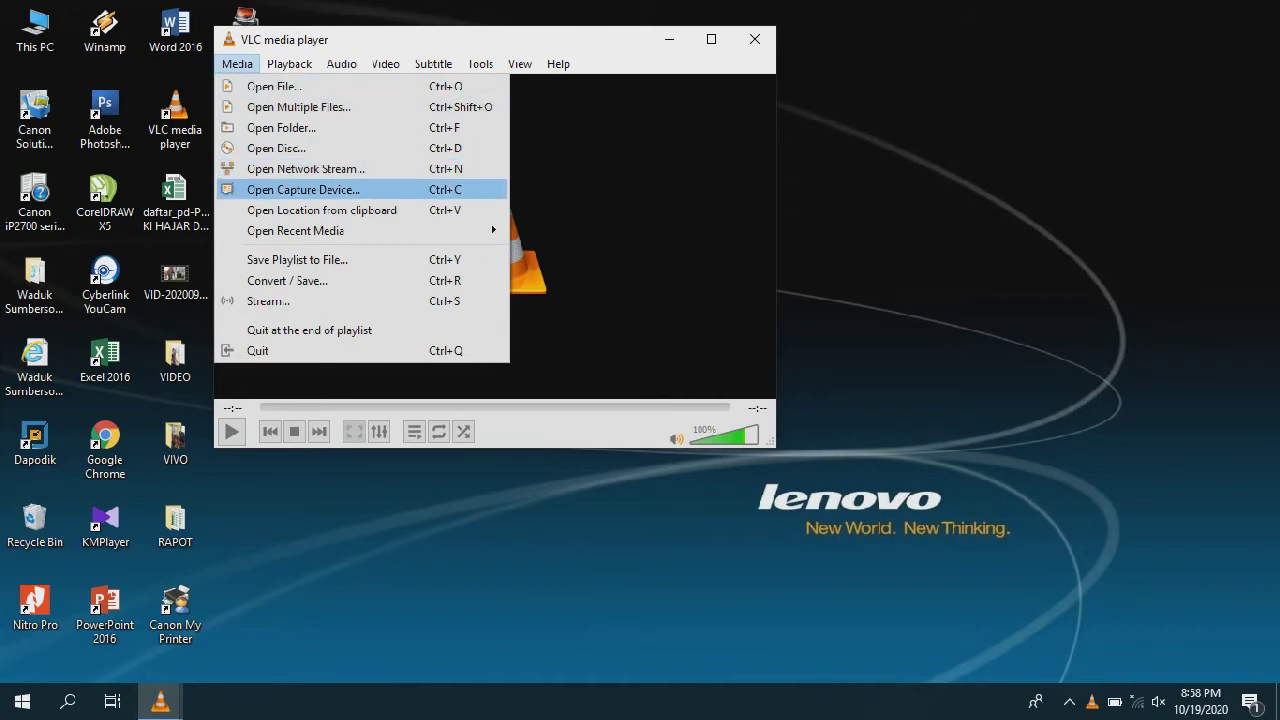
{"action": "key", "text": "Return"}
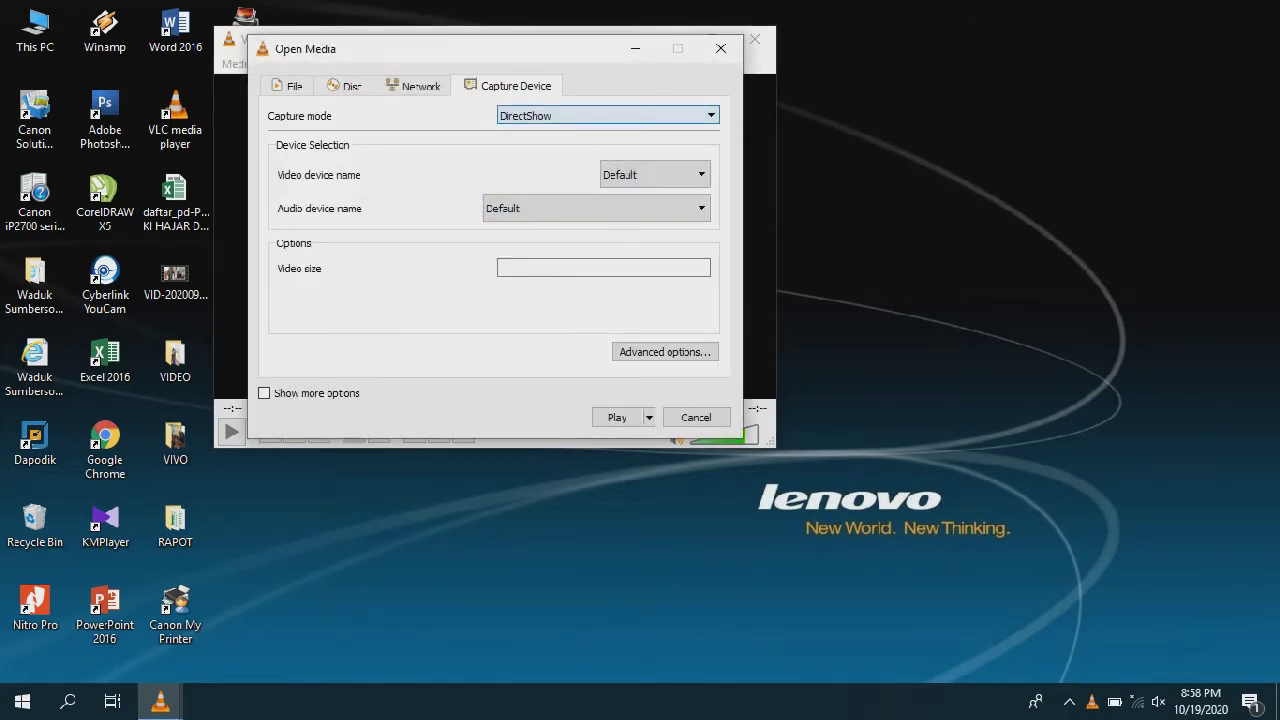
{"action": "key", "text": "alt+Down"}
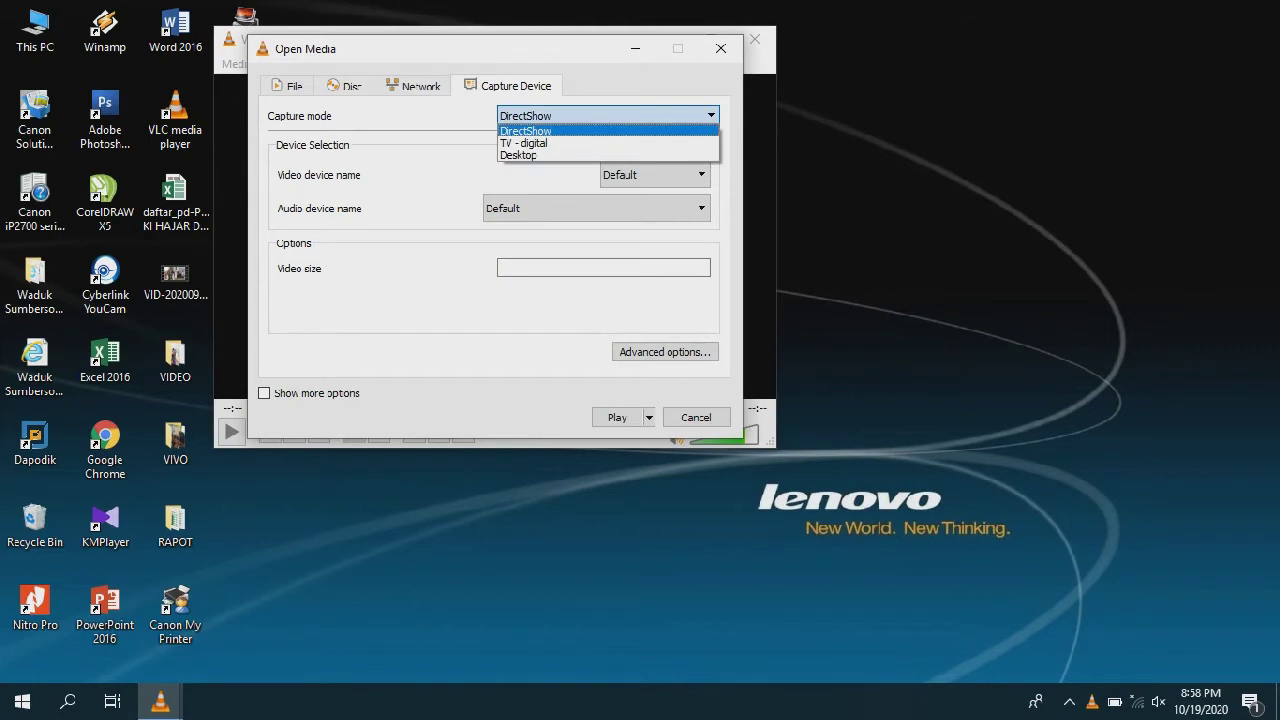
{"action": "key", "text": "Down"}
{"action": "key", "text": "Down"}
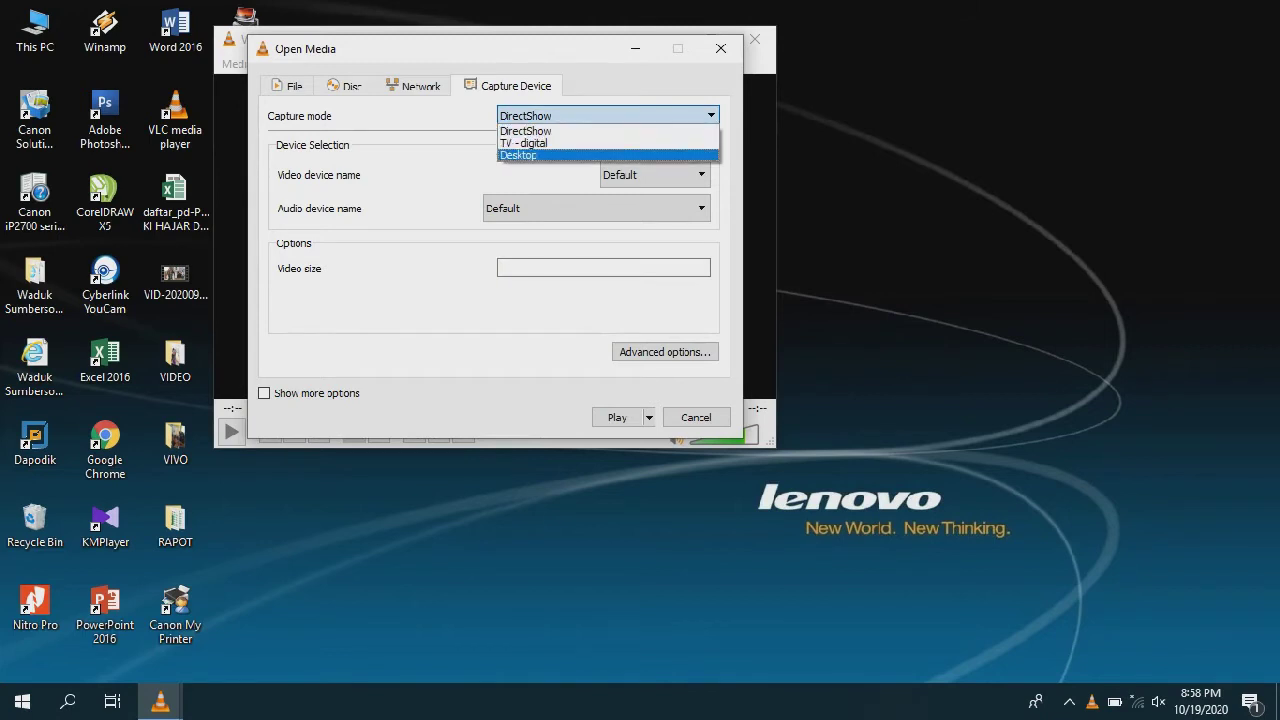
{"action": "key", "text": "Return"}
Set the desired frame rate for the desktop capture to 25.00 f/s.
{"action": "key", "text": "Tab"}
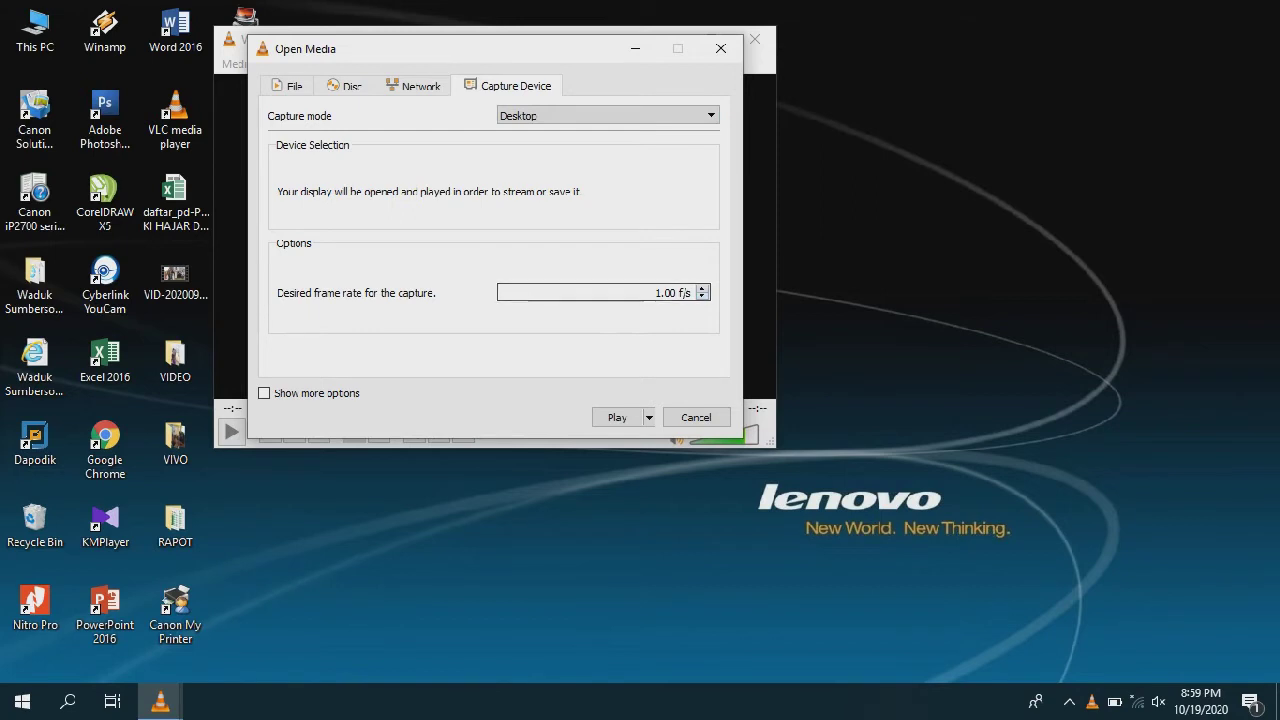
{"action": "key", "text": "Up"}
{"action": "key", "text": "Up"}
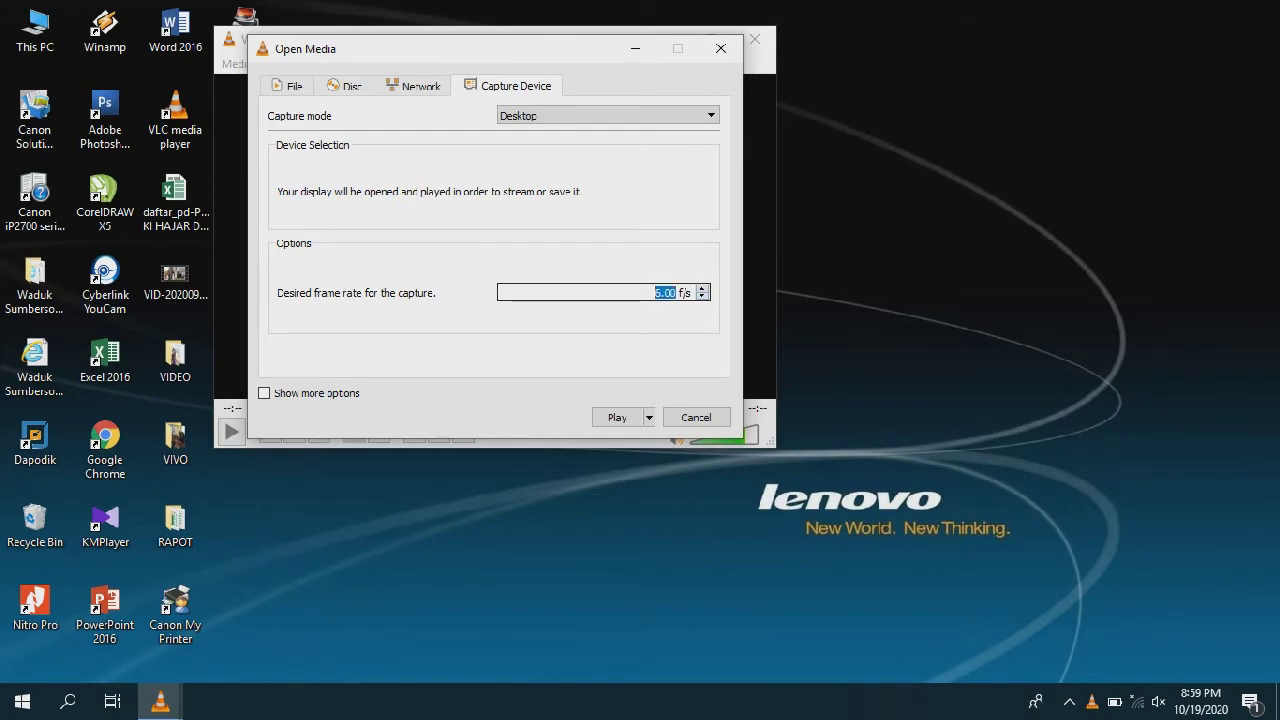
{"action": "key", "text": "Up"}
{"action": "key", "text": "Up"}
{"action": "key", "text": "Up"}
{"action": "key", "text": "Up"}
{"action": "key", "text": "Up"}
{"action": "key", "text": "Up"}
{"action": "key", "text": "Up"}
{"action": "key", "text": "Up"}
{"action": "key", "text": "Up"}
{"action": "key", "text": "Up"}
{"action": "key", "text": "Up"}
{"action": "key", "text": "Up"}
{"action": "key", "text": "Up"}
{"action": "key", "text": "Up"}
{"action": "key", "text": "Up"}
{"action": "key", "text": "Up"}
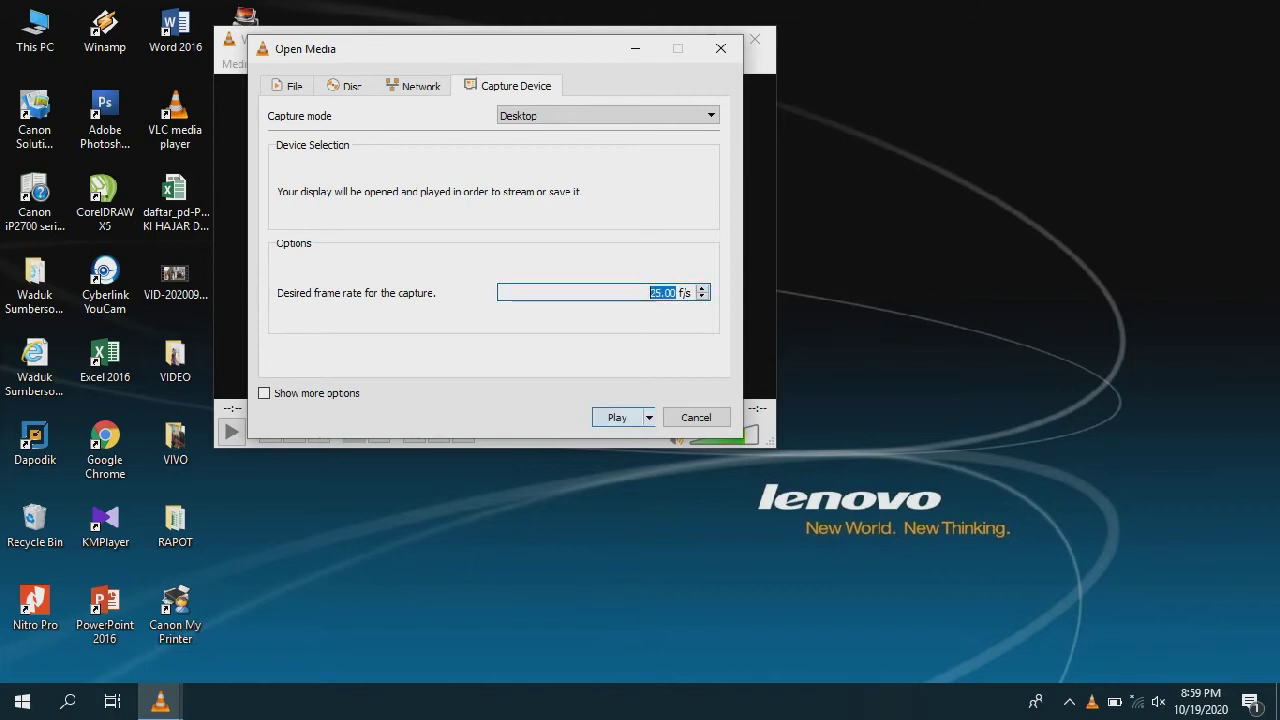
Convert the desktop capture to the destination file REKAM LAYAR VLC.mp4 in the EKSPERIMEN folder on drive E and start recording.
{"action": "left_click", "coordinate": [649, 417]}
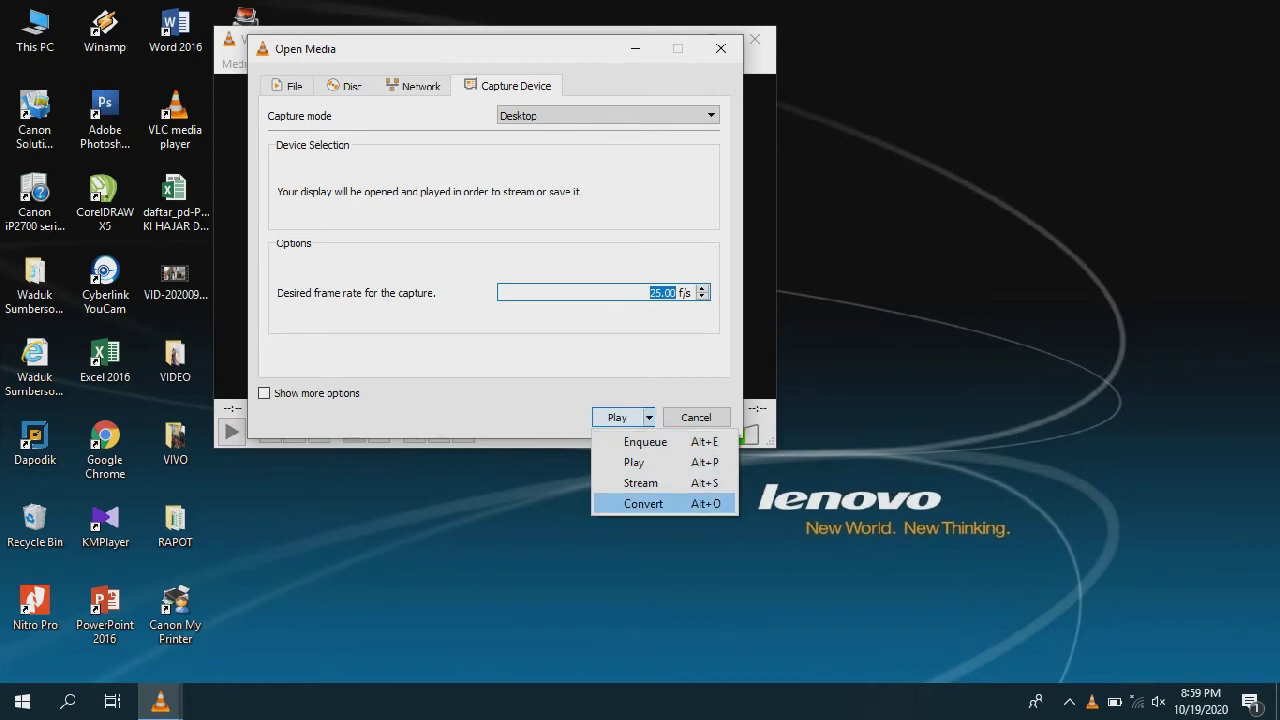
{"action": "key", "text": "Return"}
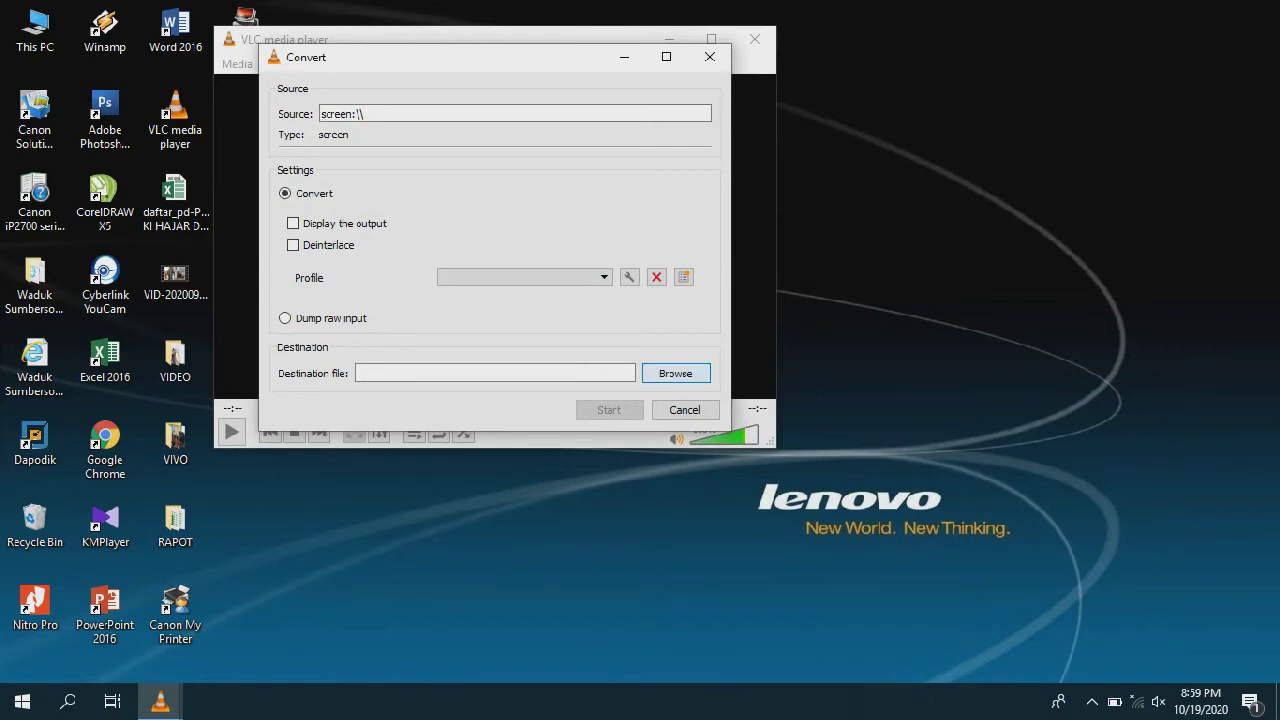
{"action": "key", "text": "Return"}
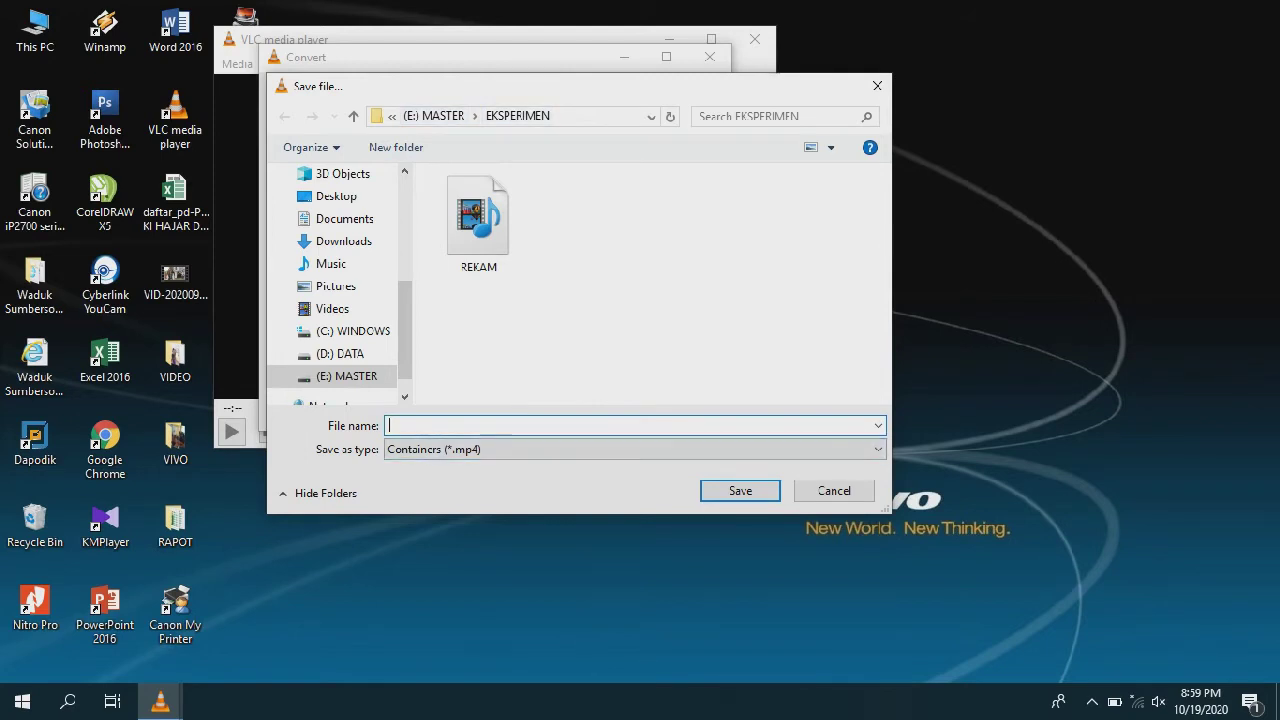
{"action": "type", "text": "RE"}
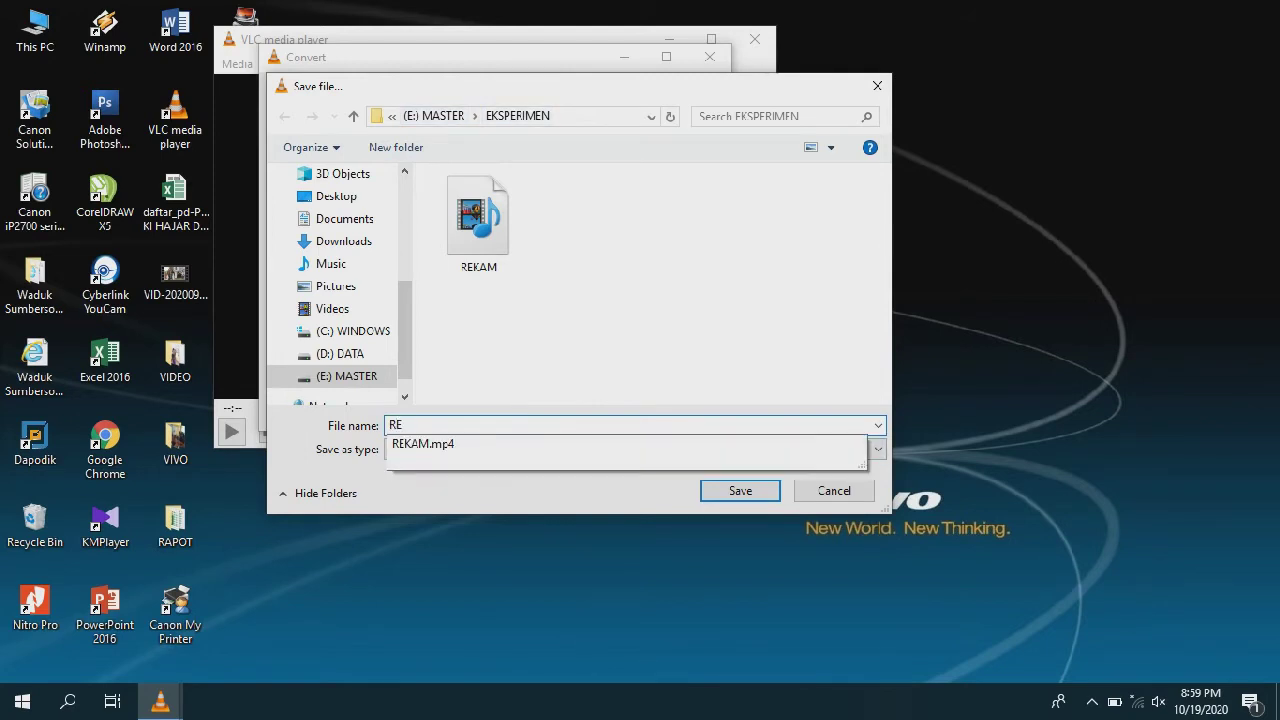
{"action": "type", "text": "KAM "}
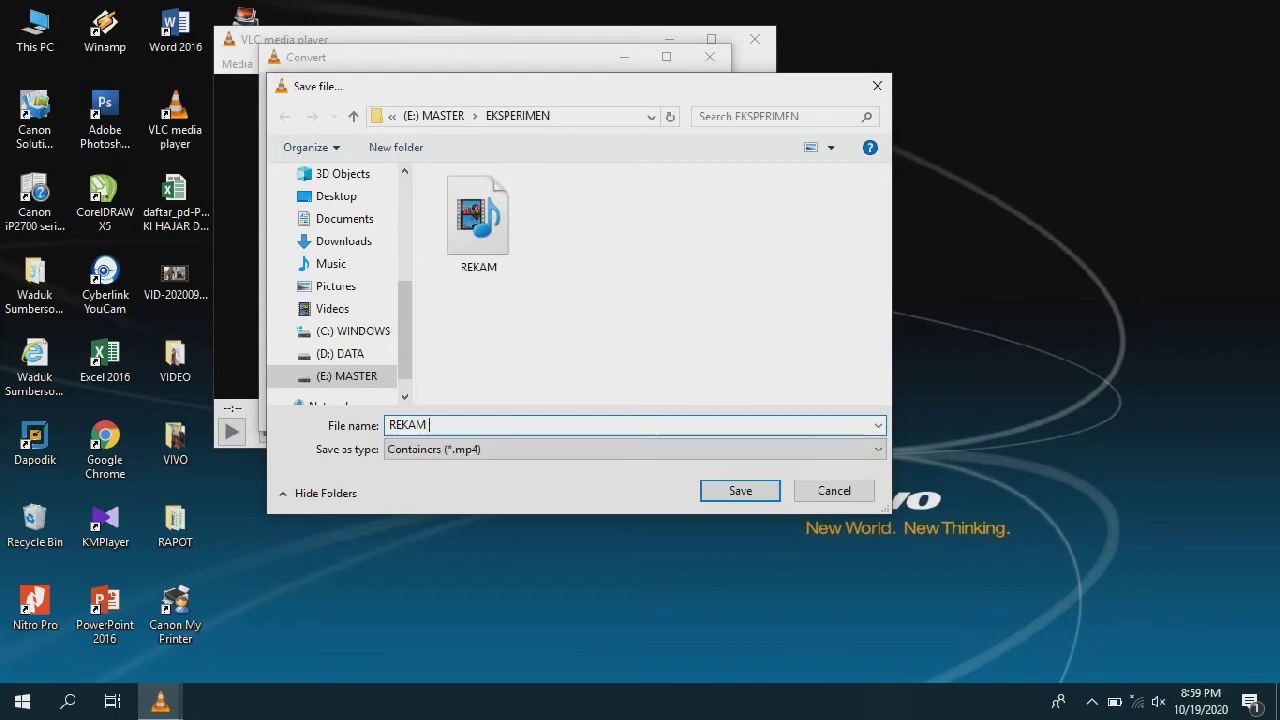
{"action": "type", "text": "LAYAR"}
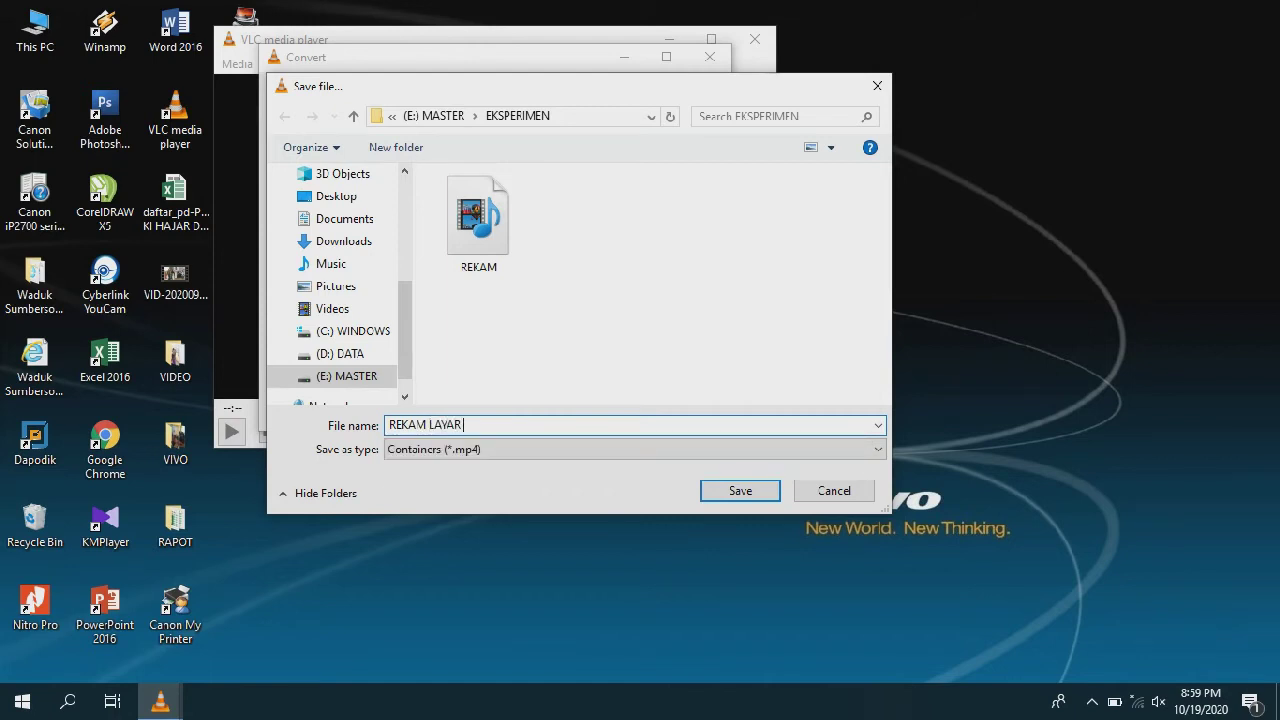
{"action": "type", "text": " VLC"}
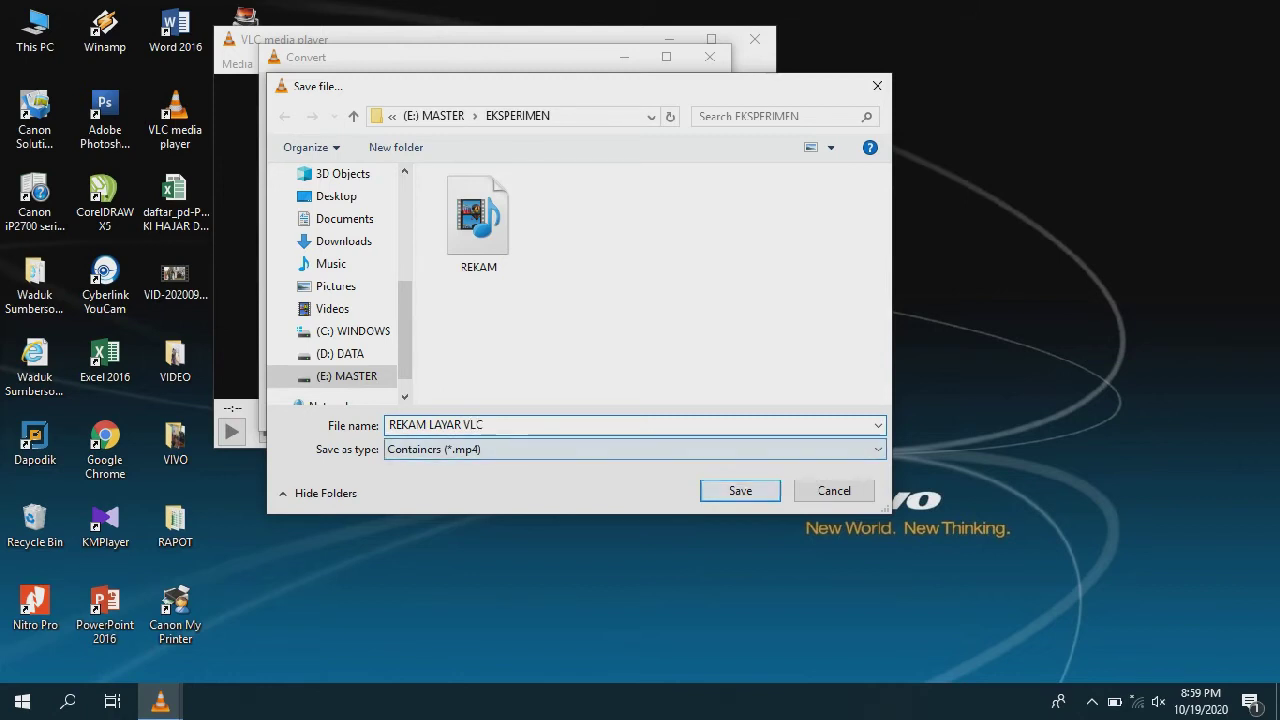
{"action": "key", "text": "Return"}
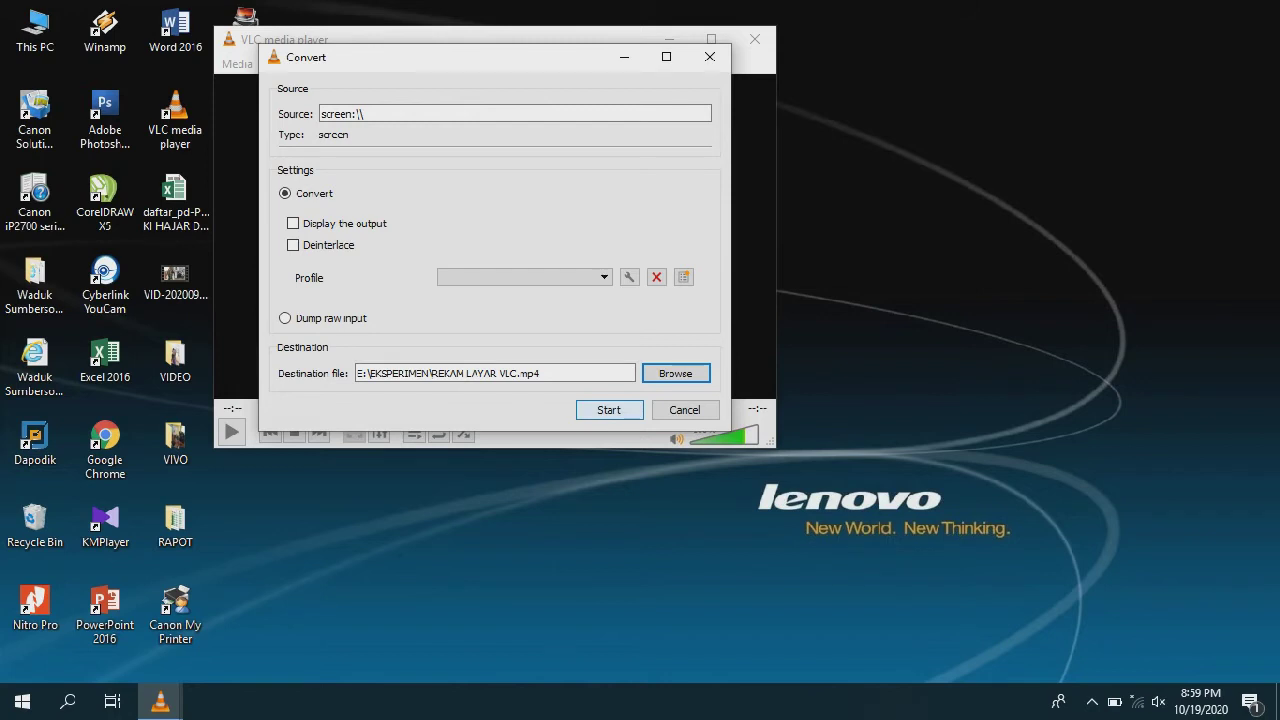
{"action": "left_click", "coordinate": [609, 410]}
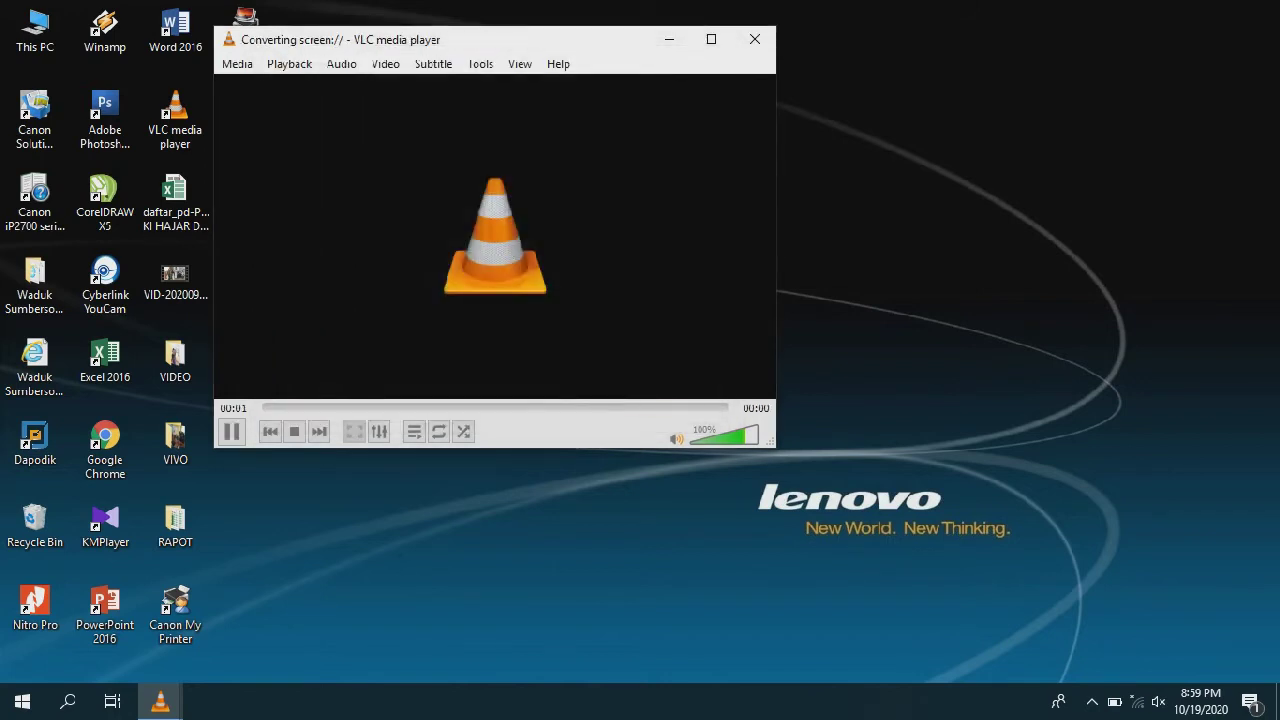
Switch to File Explorer and open the YOUTUBE folder on the (D:) DATA drive.
{"action": "key", "text": "super"}
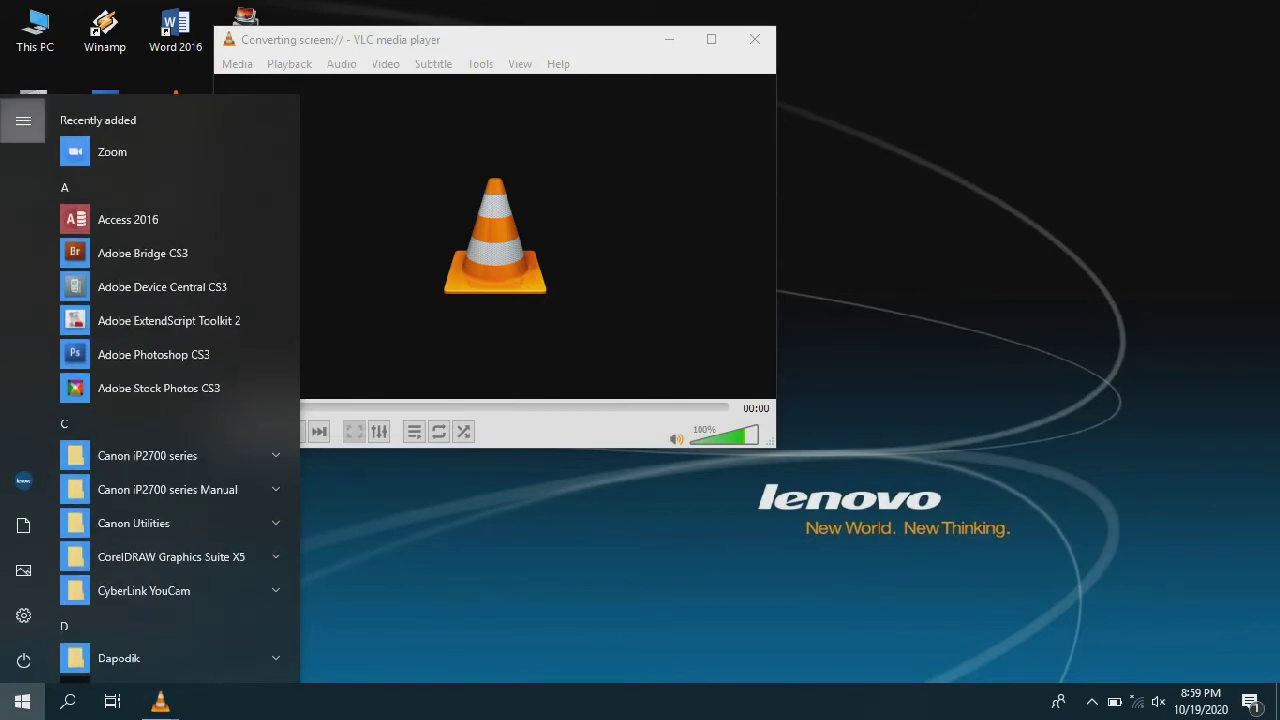
{"action": "mouse_move", "coordinate": [23, 120]}
{"action": "left_click", "coordinate": [81, 525]}
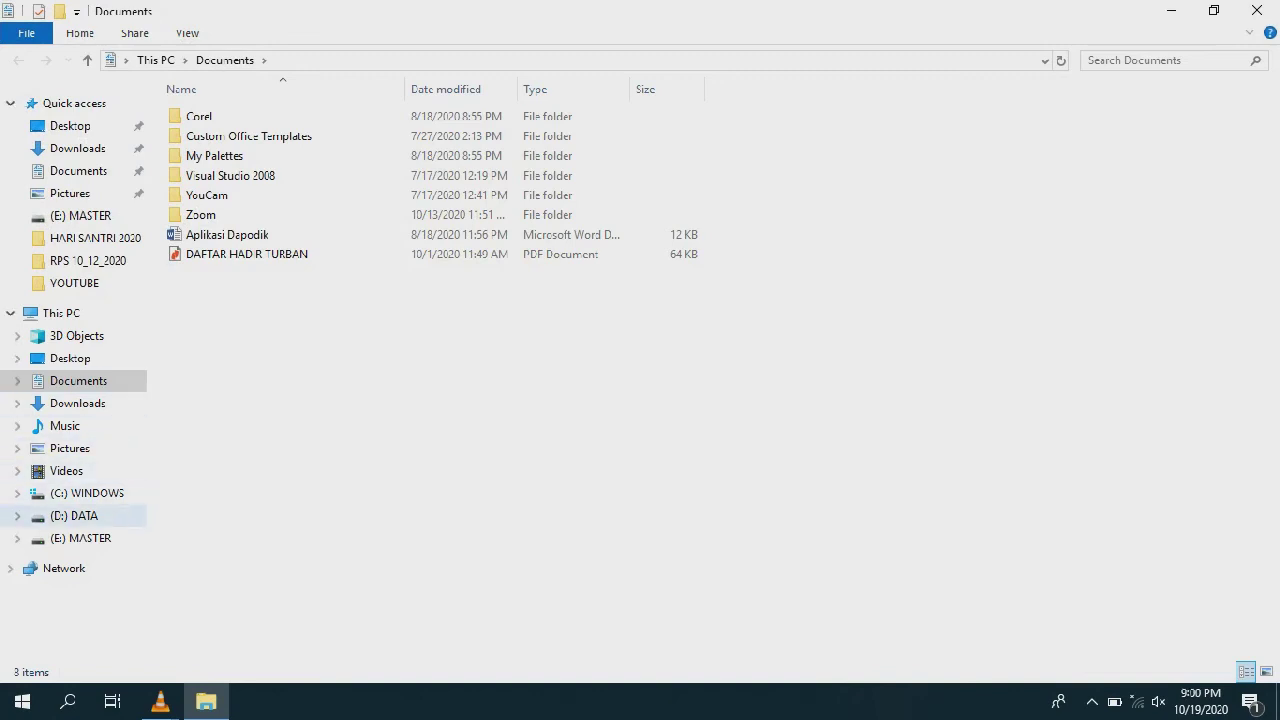
{"action": "left_click", "coordinate": [74, 515]}
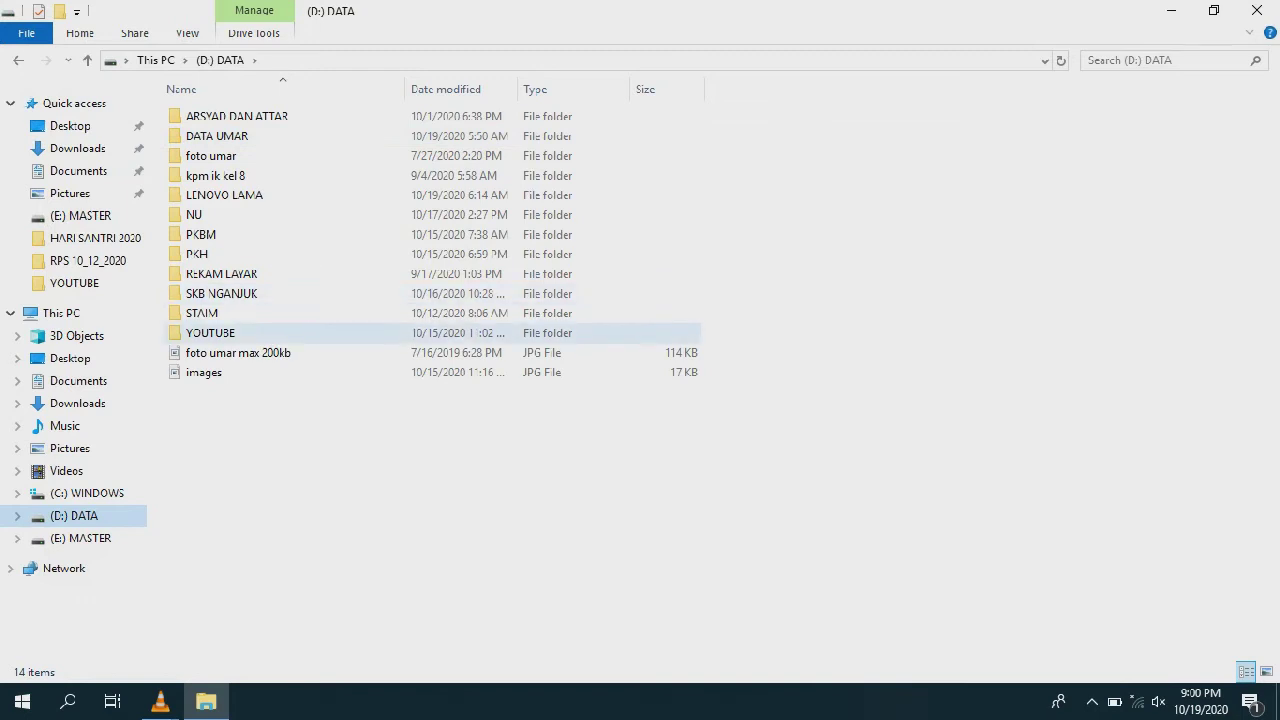
{"action": "double_click", "coordinate": [210, 332]}
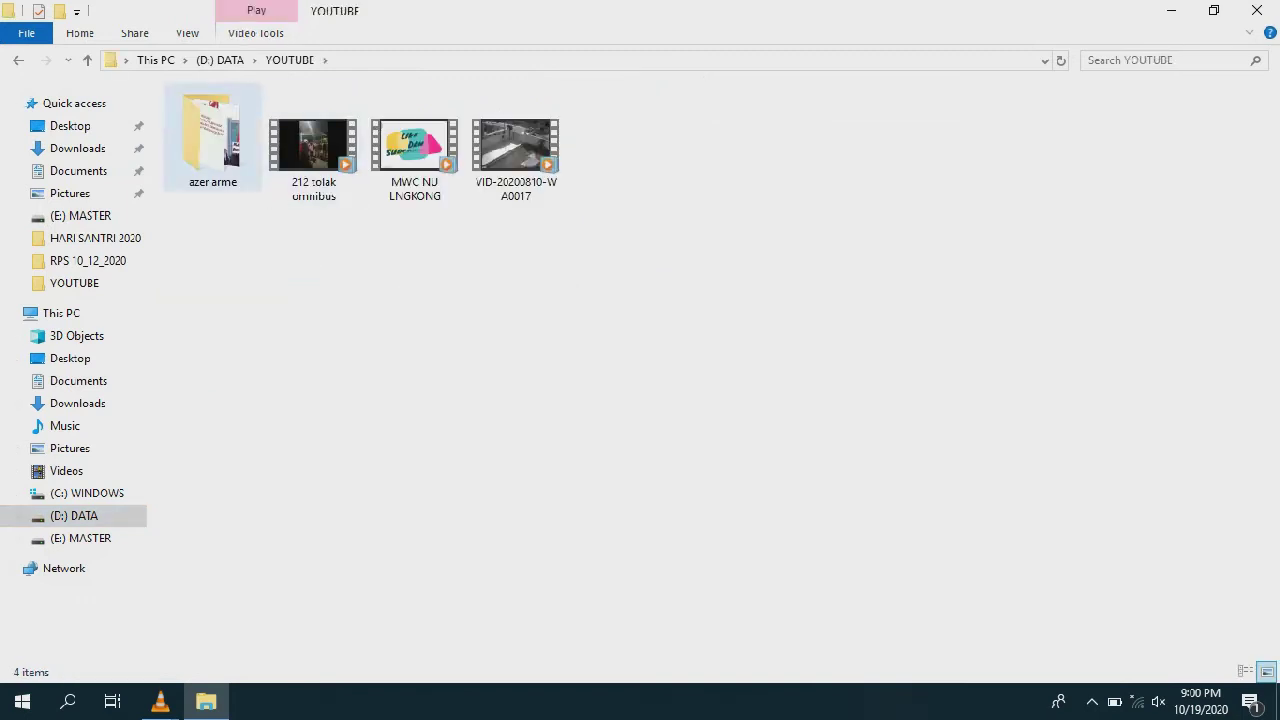
Play the MWC NU LNGKONG video with VLC media player in a maximized window and skip ahead to about 00:58.
{"action": "double_click", "coordinate": [414, 150]}
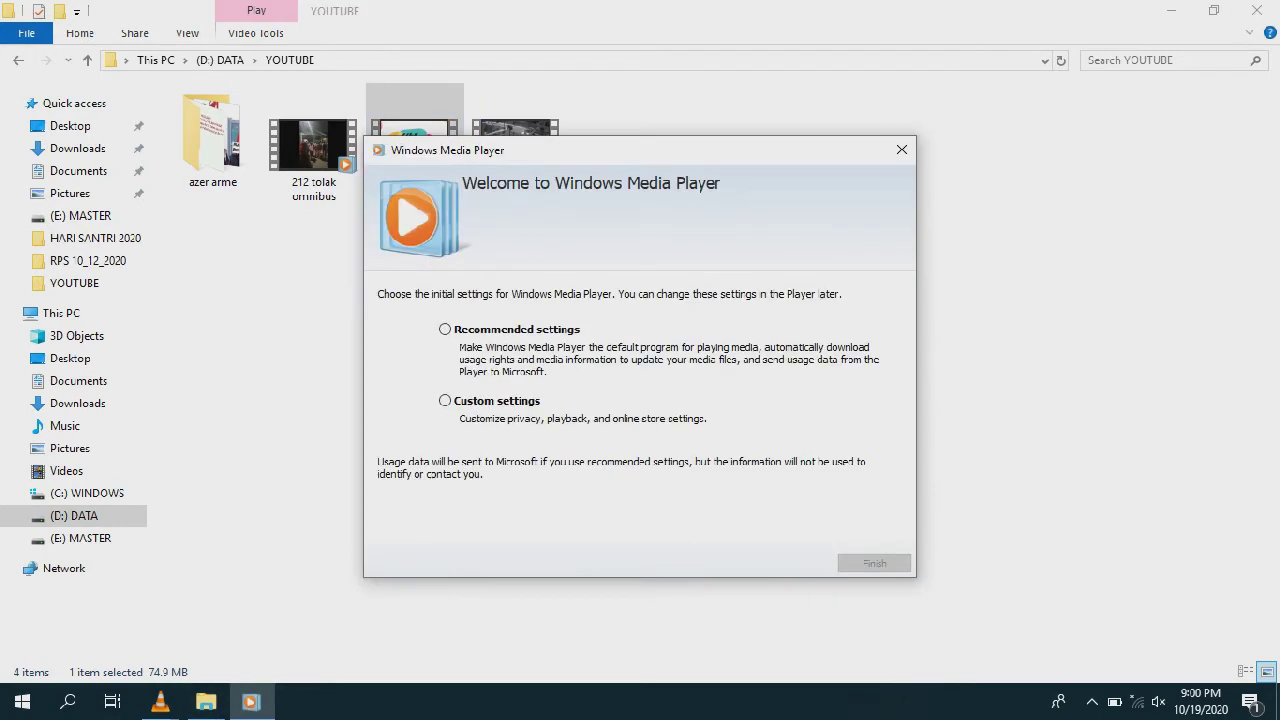
{"action": "left_click", "coordinate": [901, 149]}
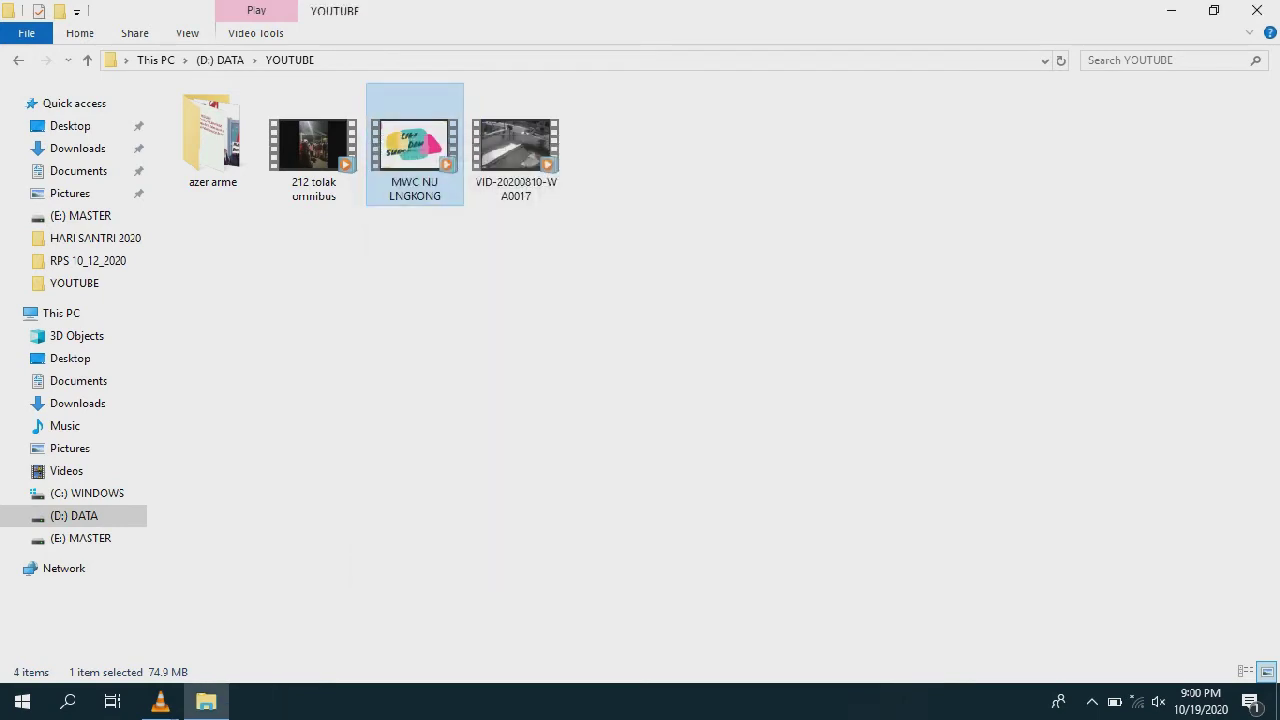
{"action": "right_click", "coordinate": [423, 134]}
{"action": "mouse_move", "coordinate": [480, 257]}
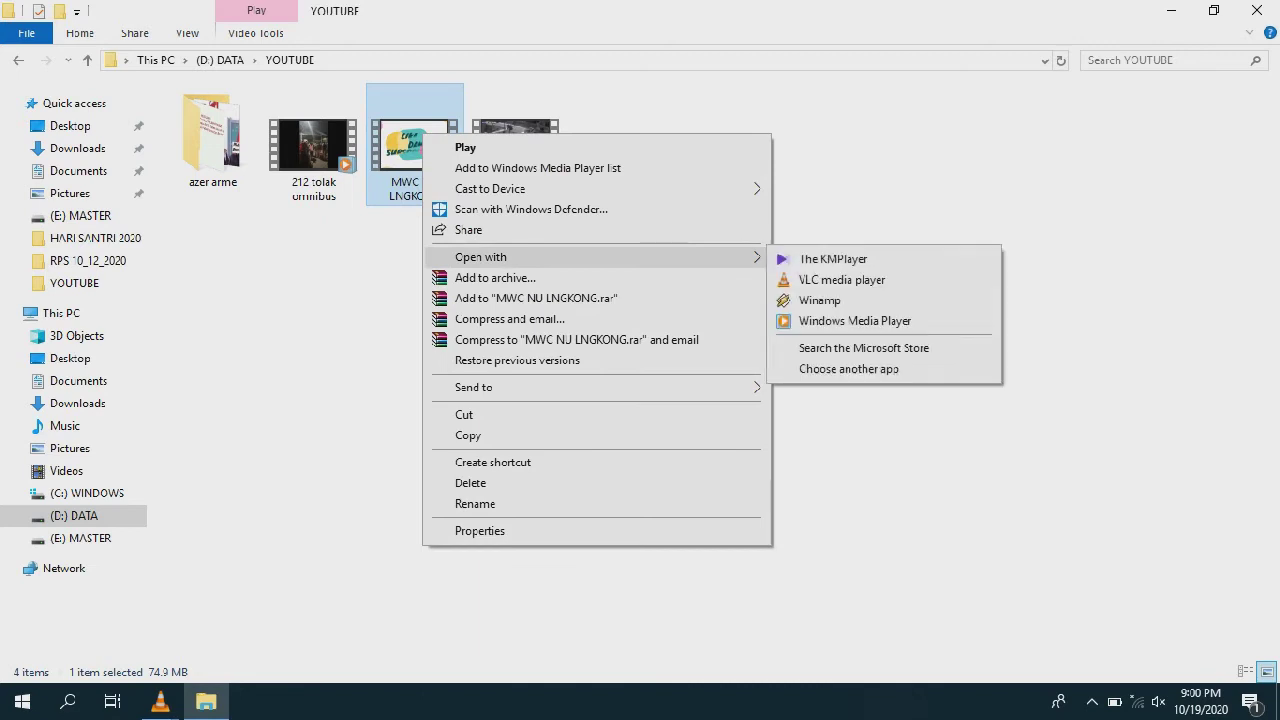
{"action": "left_click", "coordinate": [842, 280]}
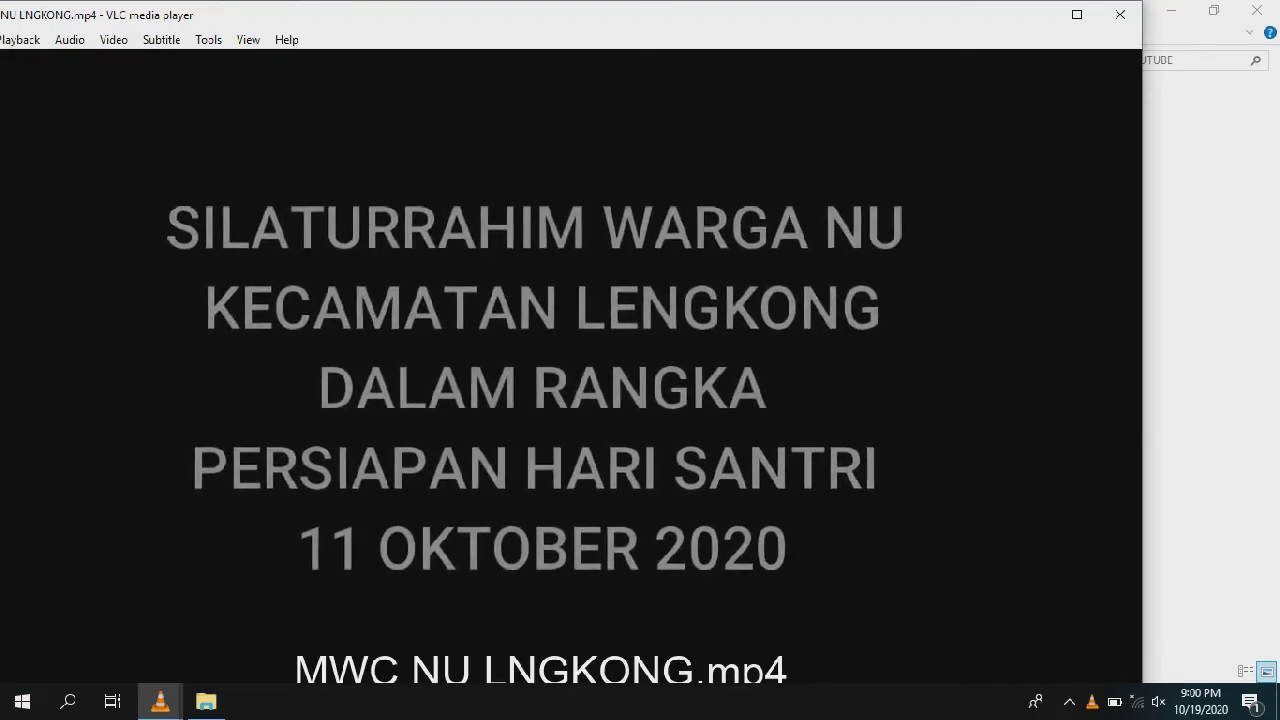
{"action": "key", "text": "super+Up"}
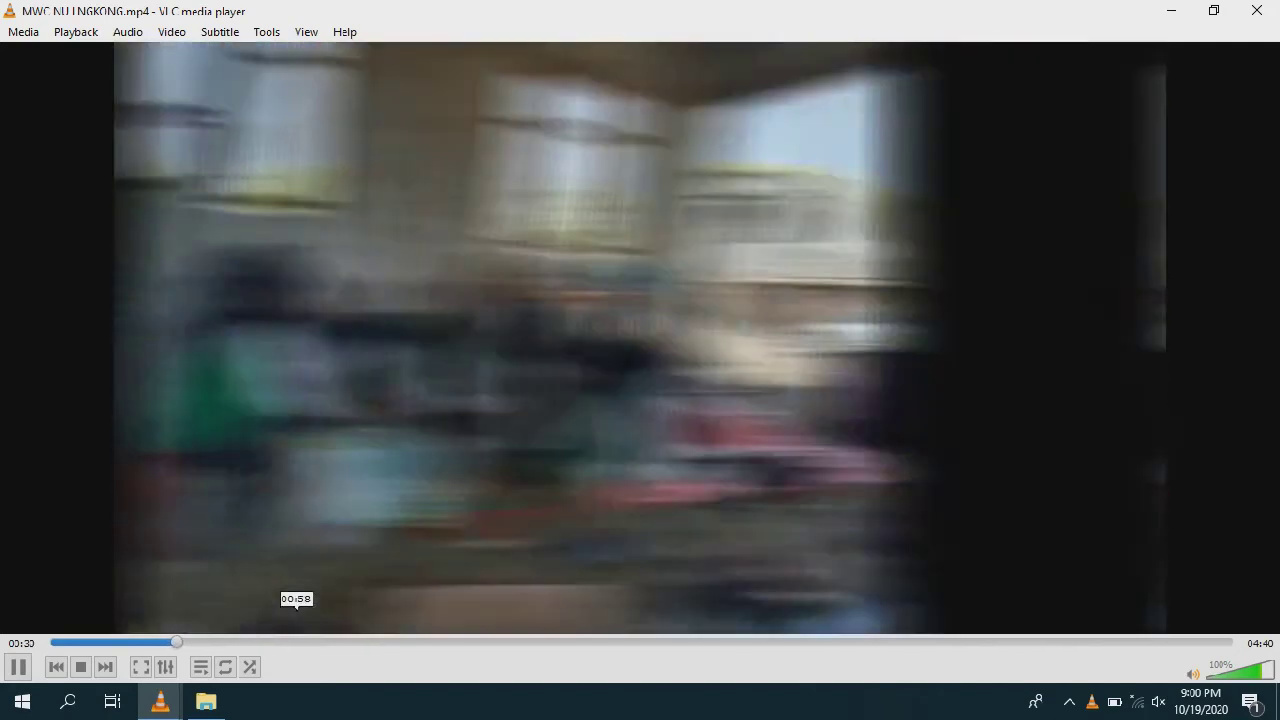
{"action": "left_click", "coordinate": [296, 641]}
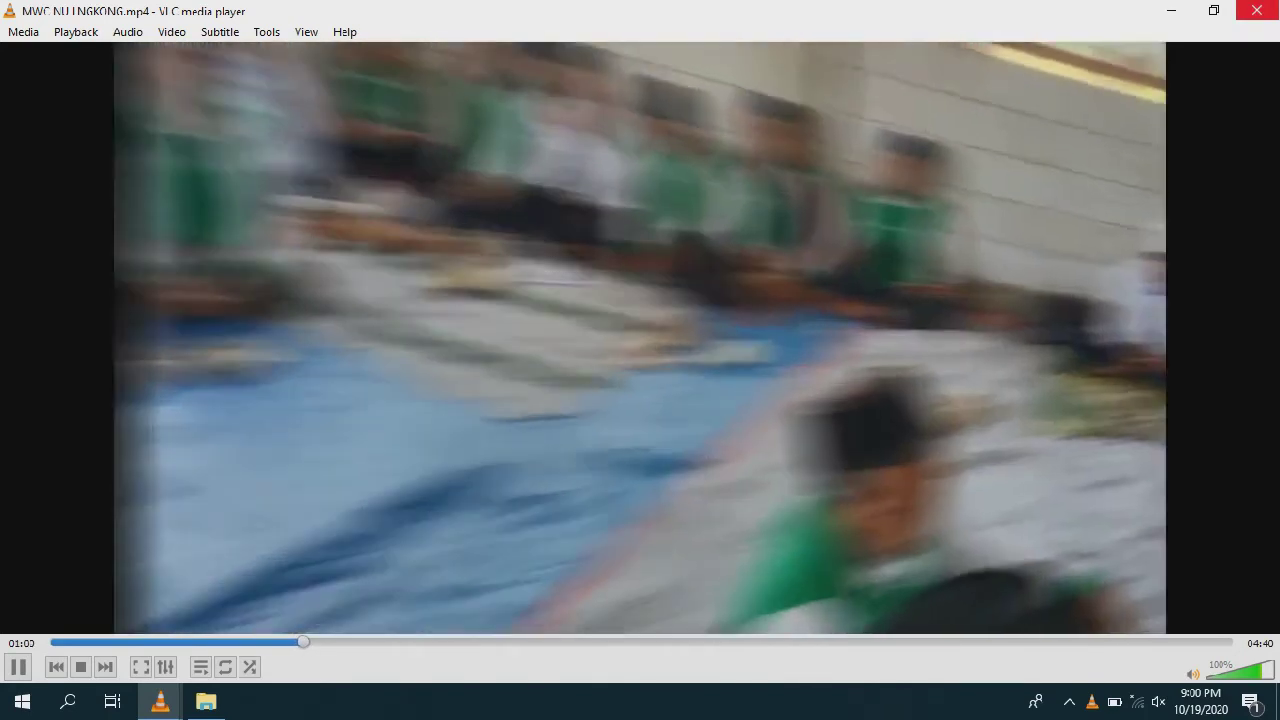
Close the playing video, minimize File Explorer, and stop the desktop recording in VLC.
{"action": "left_click", "coordinate": [1256, 11]}
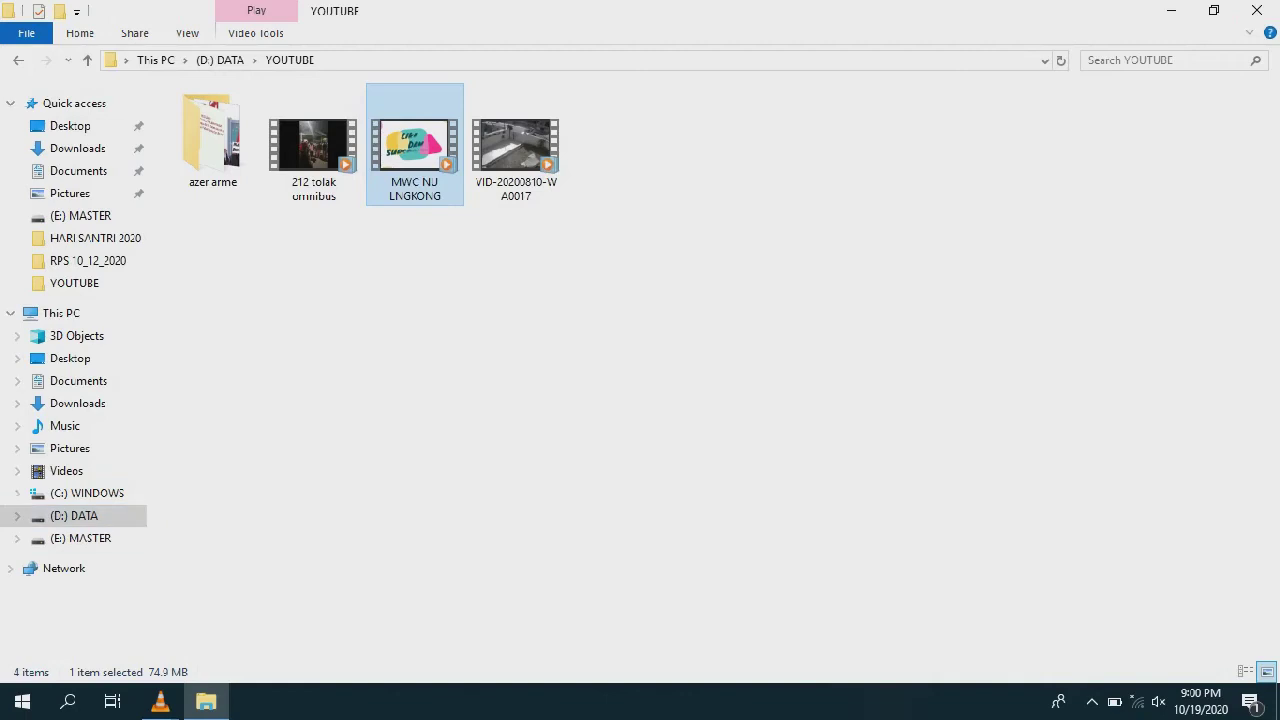
{"action": "left_click", "coordinate": [1171, 10]}
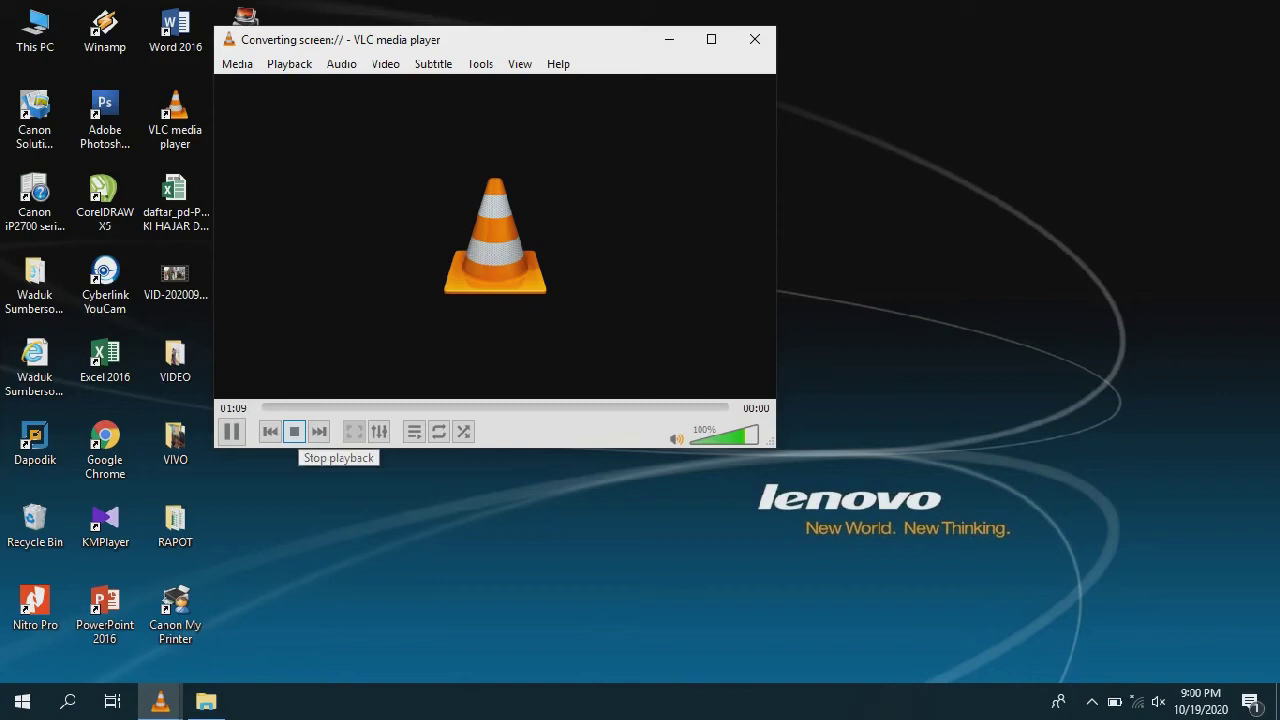
{"action": "left_click", "coordinate": [294, 431]}
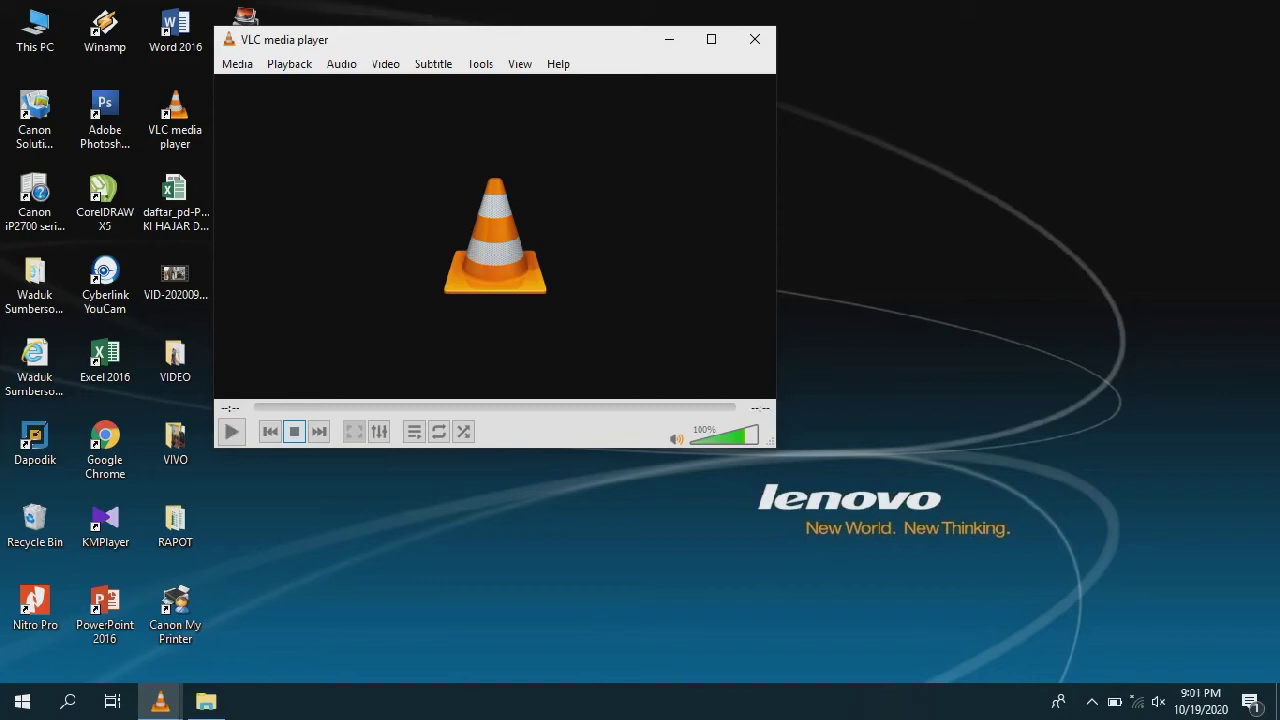
Switch back to File Explorer and open the EKSPERIMEN folder on the (E:) MASTER drive.
{"action": "left_click", "coordinate": [206, 701]}
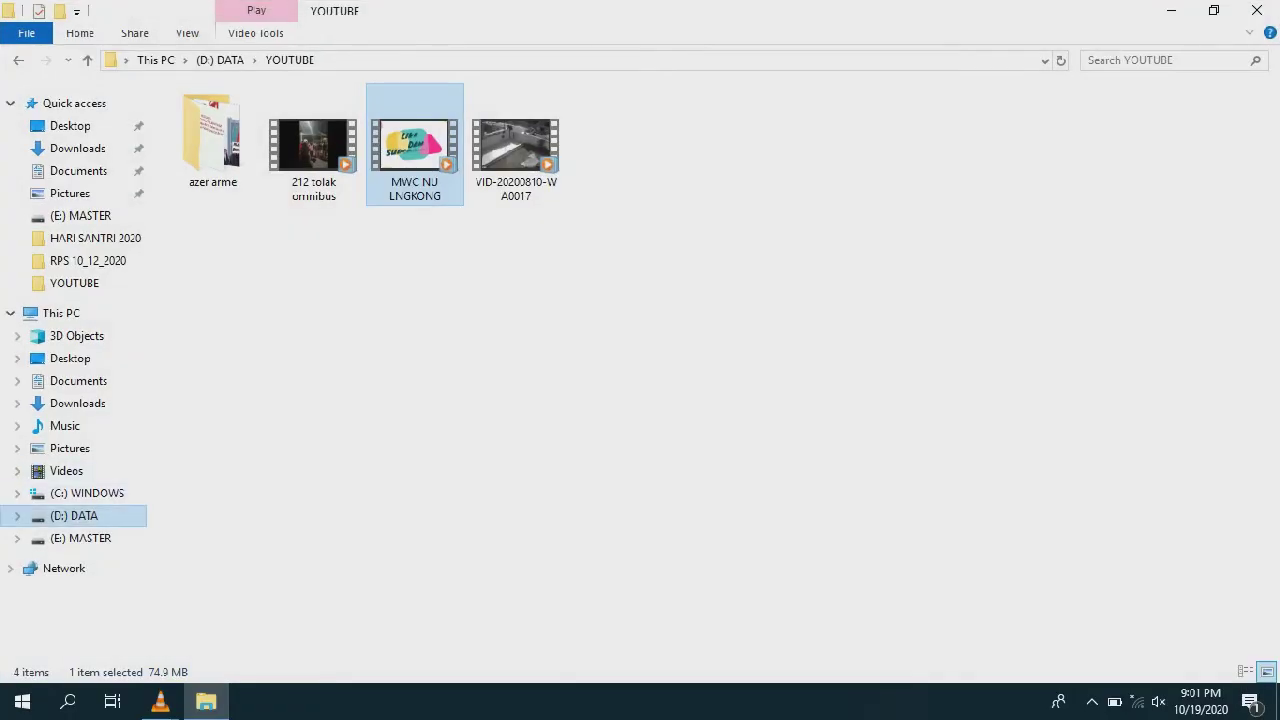
{"action": "left_click", "coordinate": [80, 538]}
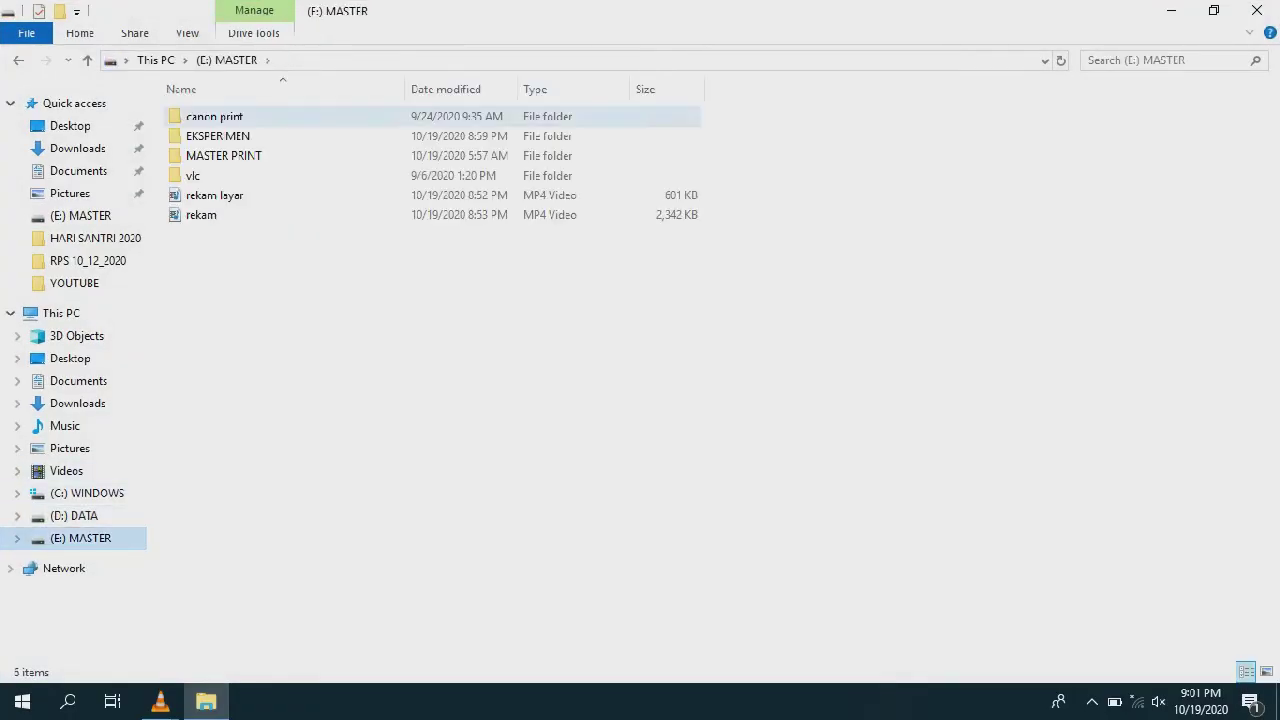
{"action": "left_click", "coordinate": [224, 155]}
{"action": "double_click", "coordinate": [218, 135]}
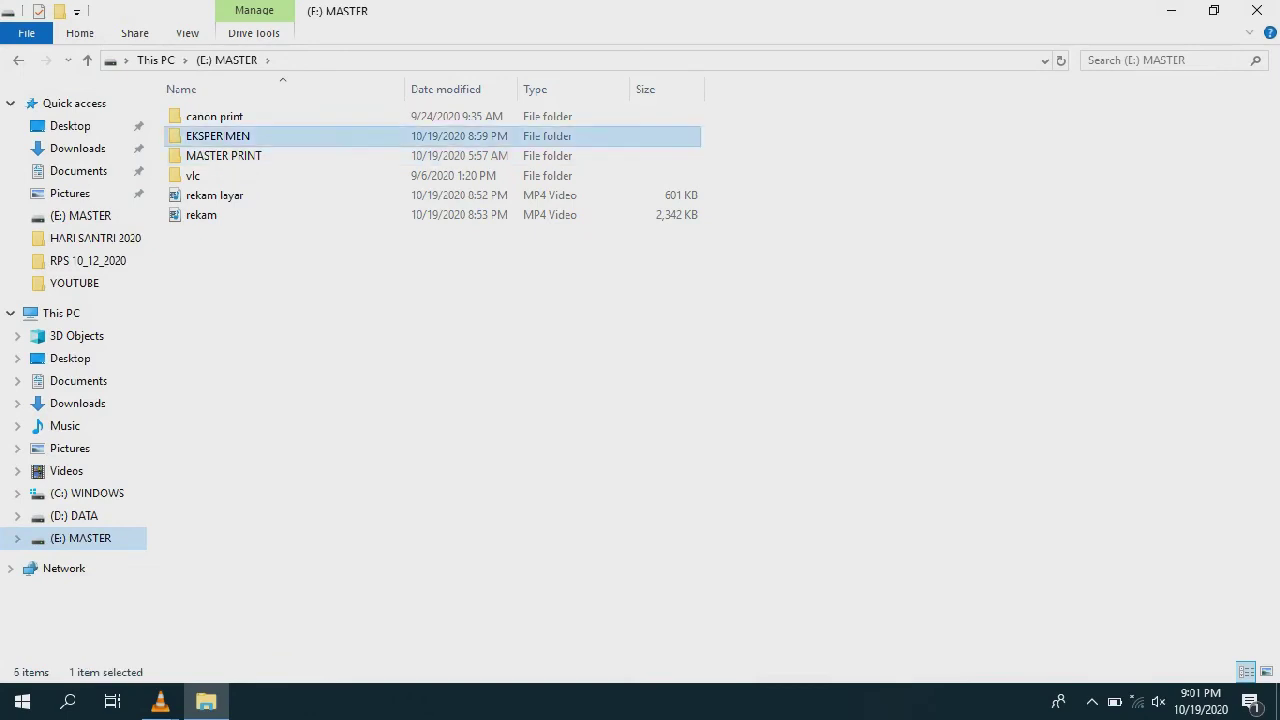
Play the REKAM LAYAR VLC recording with VLC media player to review it, and close the player.
{"action": "left_click", "coordinate": [227, 161]}
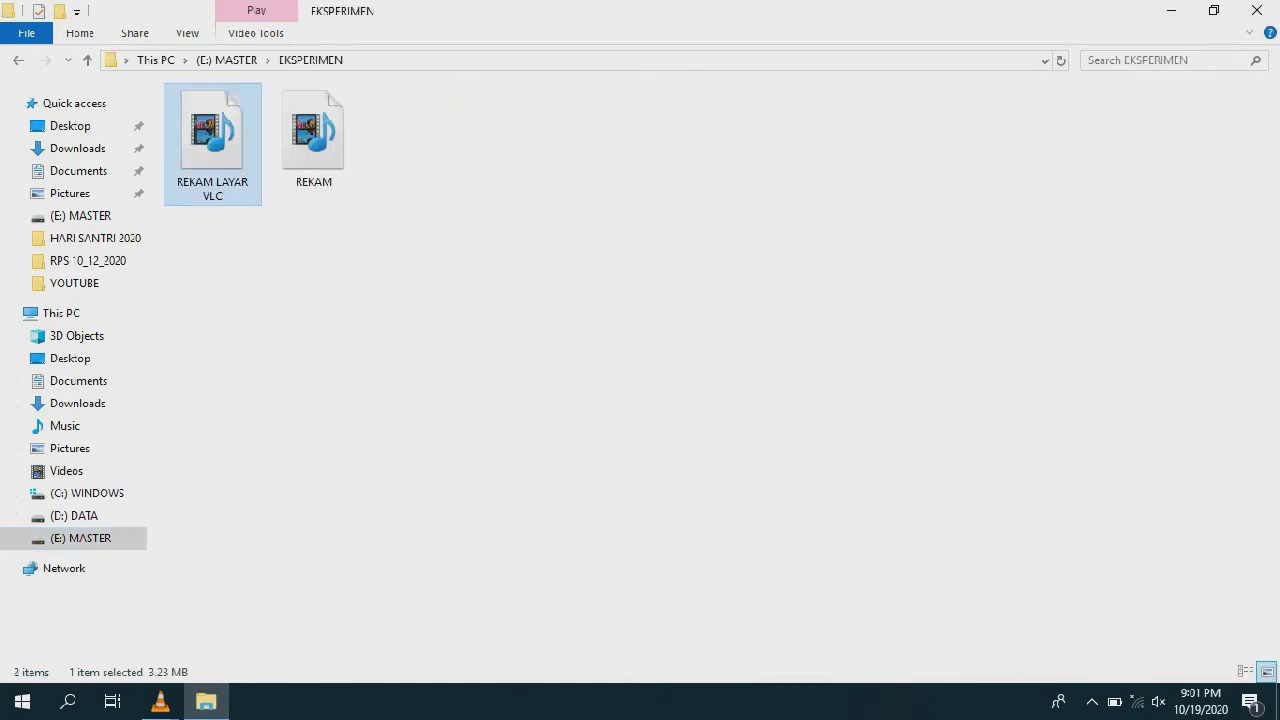
{"action": "right_click", "coordinate": [227, 161]}
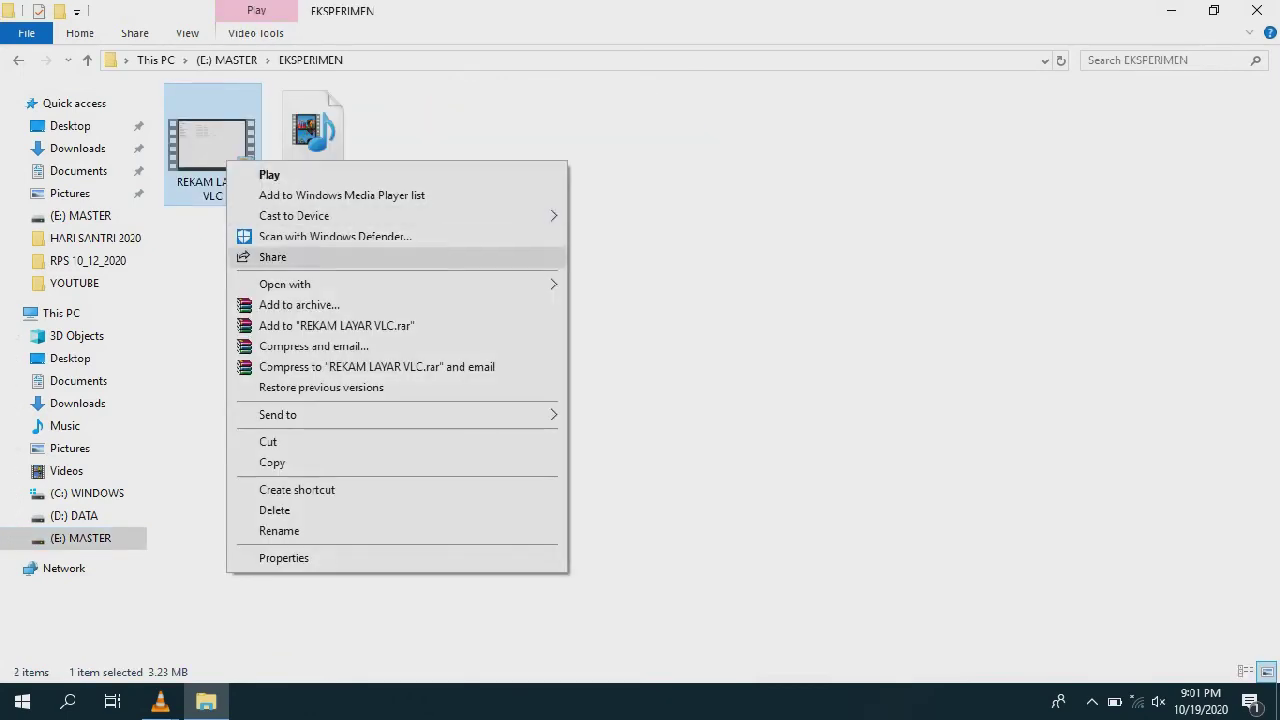
{"action": "mouse_move", "coordinate": [400, 284]}
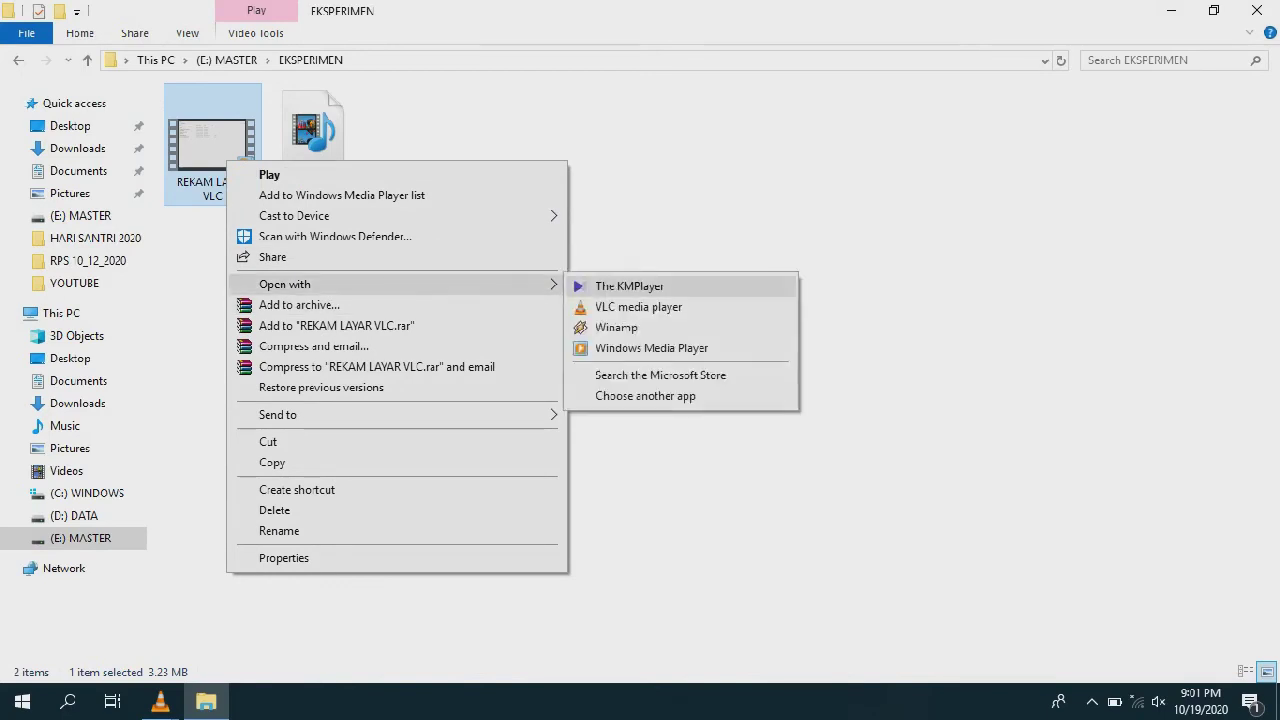
{"action": "left_click", "coordinate": [638, 307]}
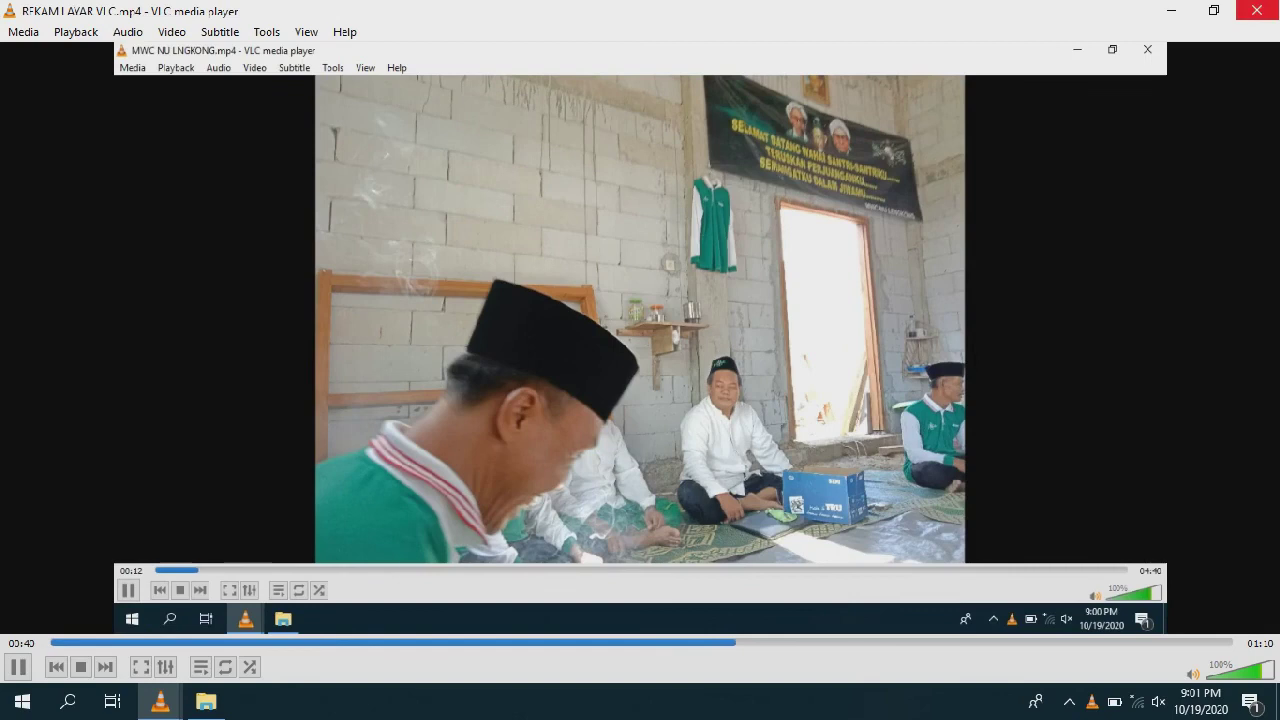
{"action": "left_click", "coordinate": [1257, 10]}
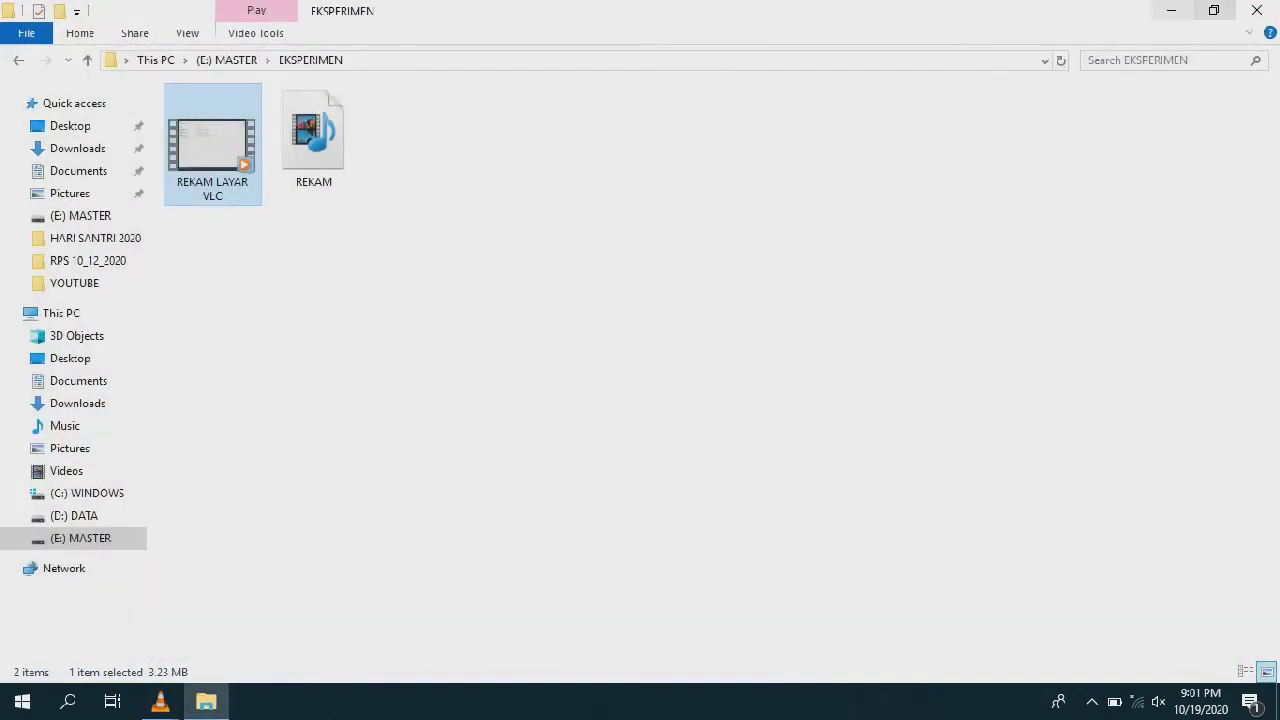
Minimize File Explorer and bring the other VLC window that is converting the screen to the front.
{"action": "left_click", "coordinate": [1171, 10]}
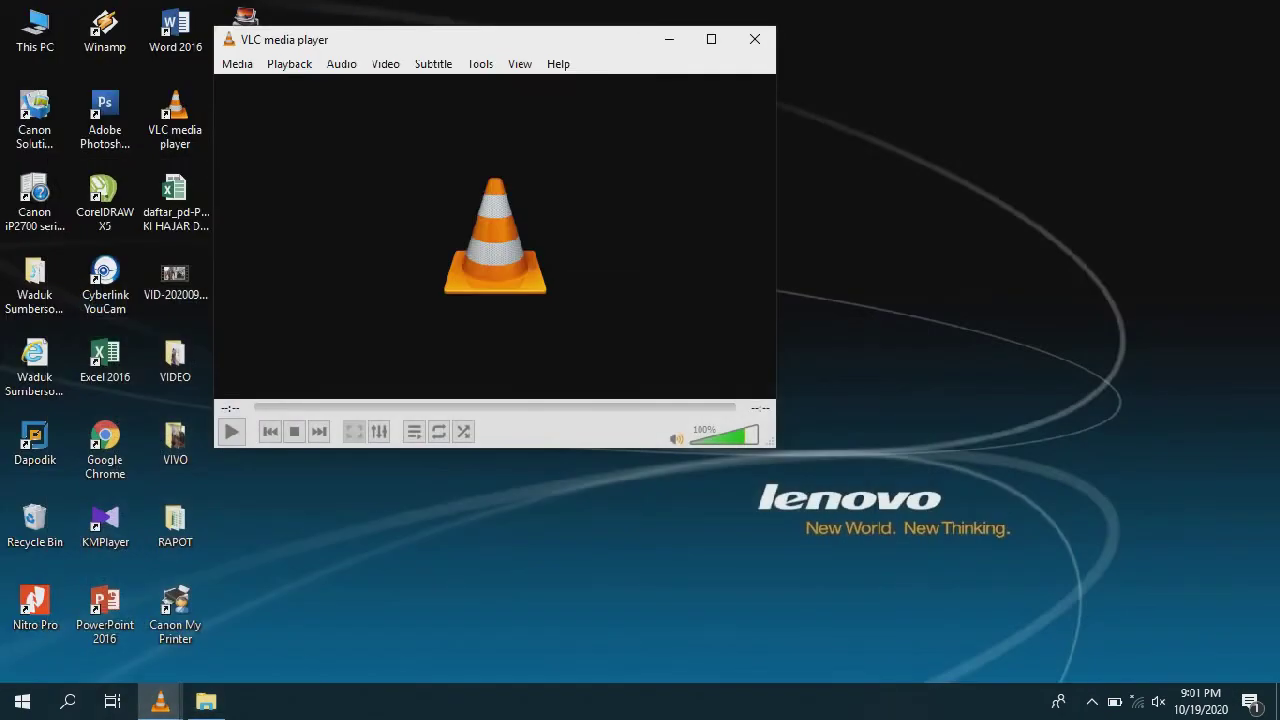
{"action": "left_click", "coordinate": [160, 700]}
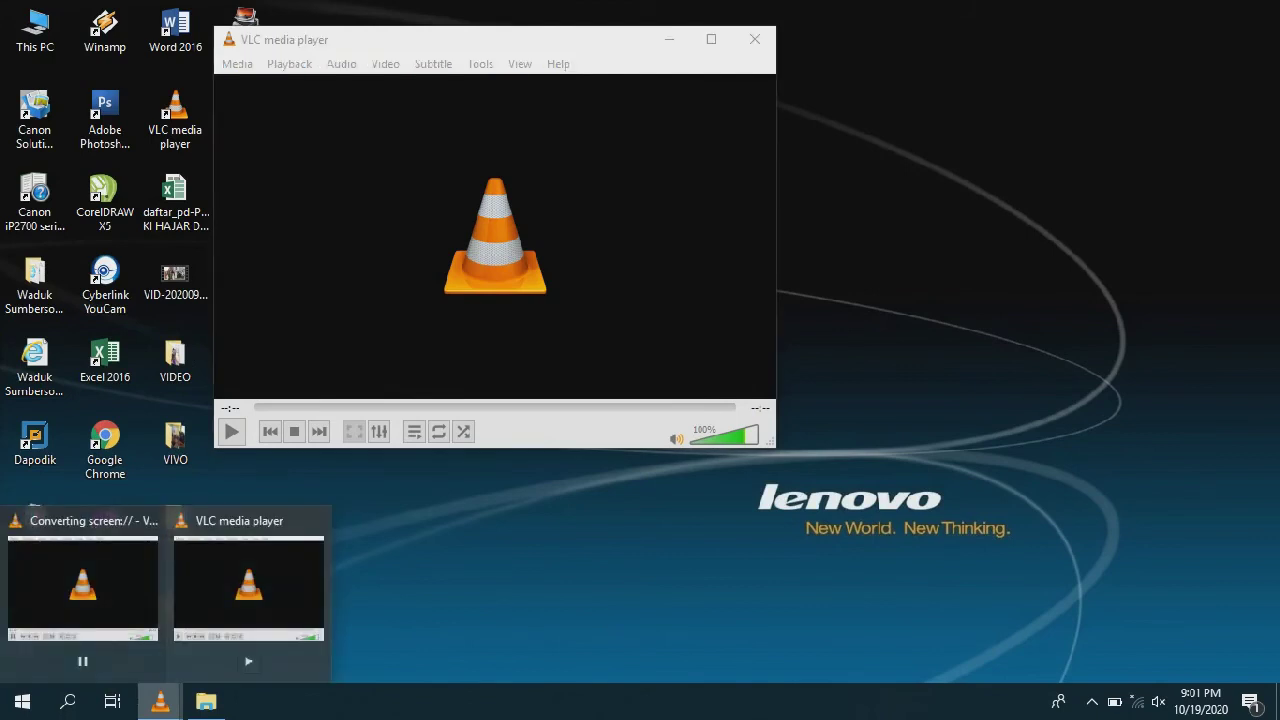
{"action": "left_click", "coordinate": [83, 585]}
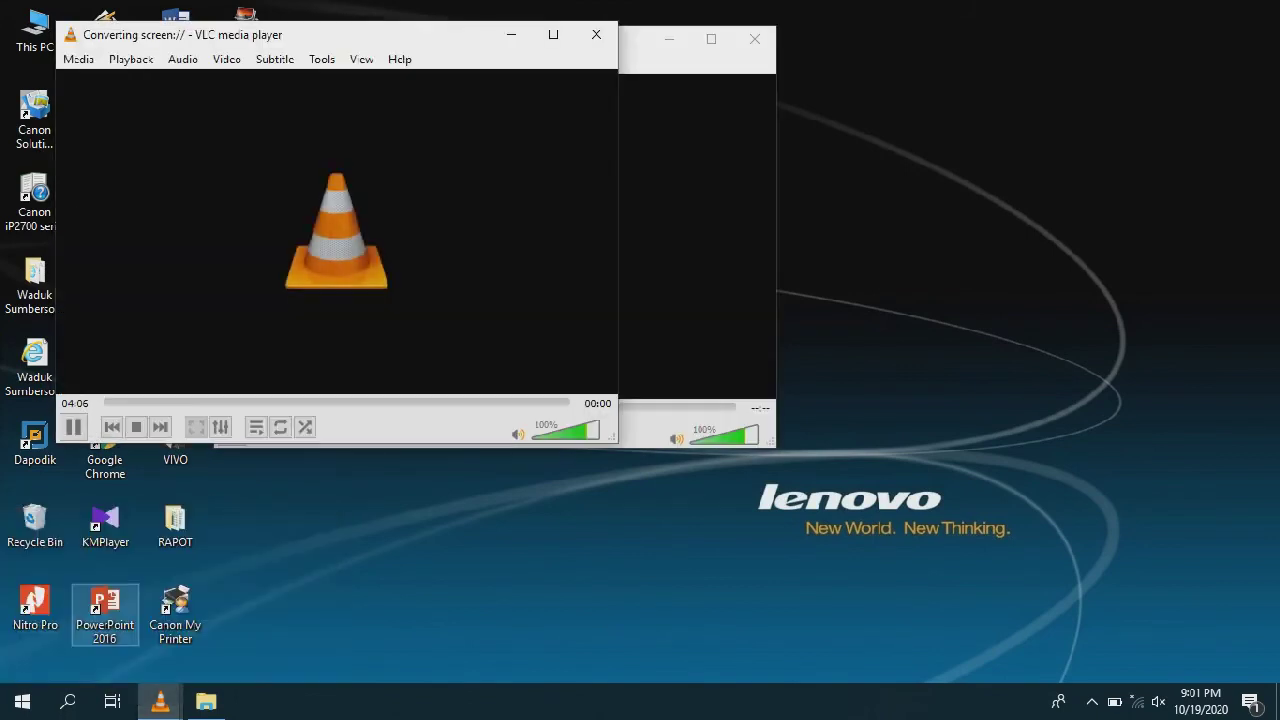